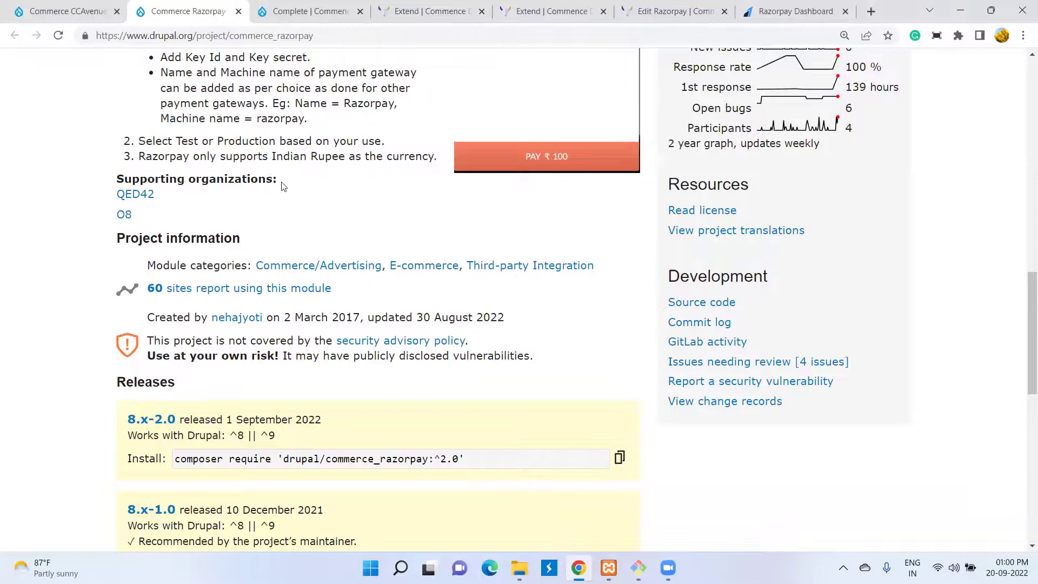
scroll(283, 187, up, 4)
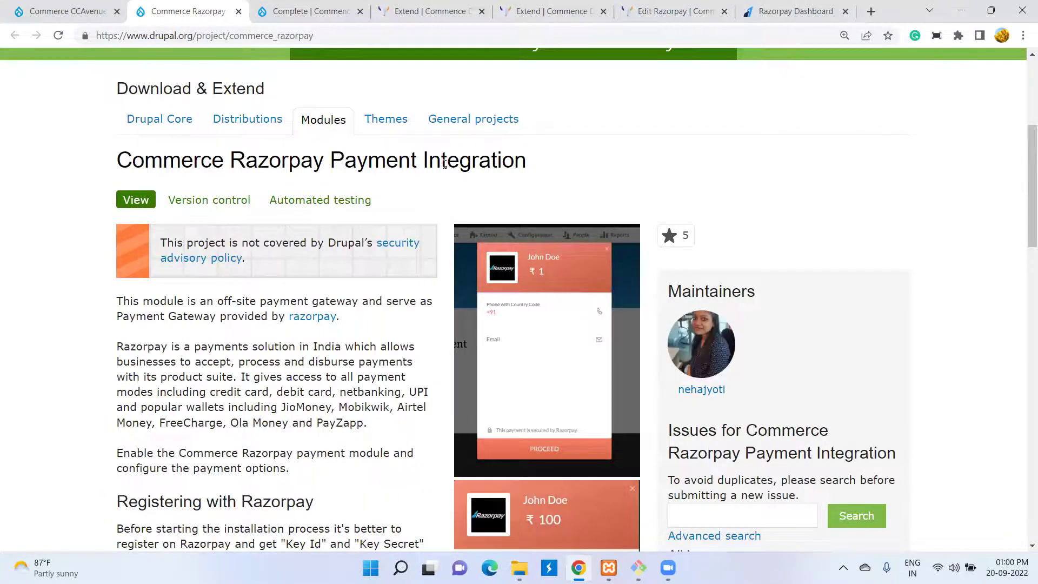
- Read through the Commerce Razorpay project page and highlight its 'Use at your own risk!' warning
scroll(445, 164, down, 2)
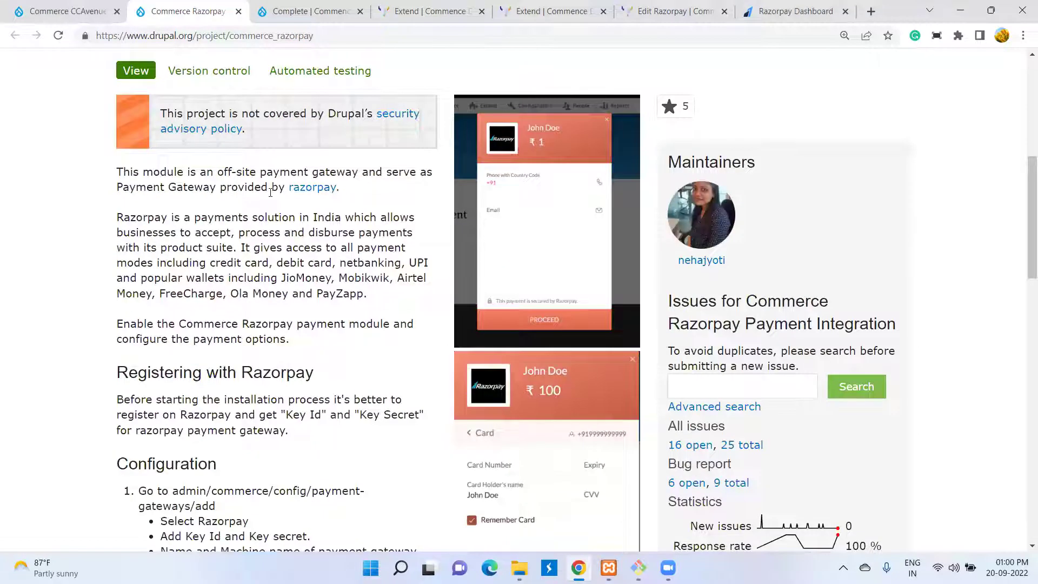
scroll(271, 192, down, 2)
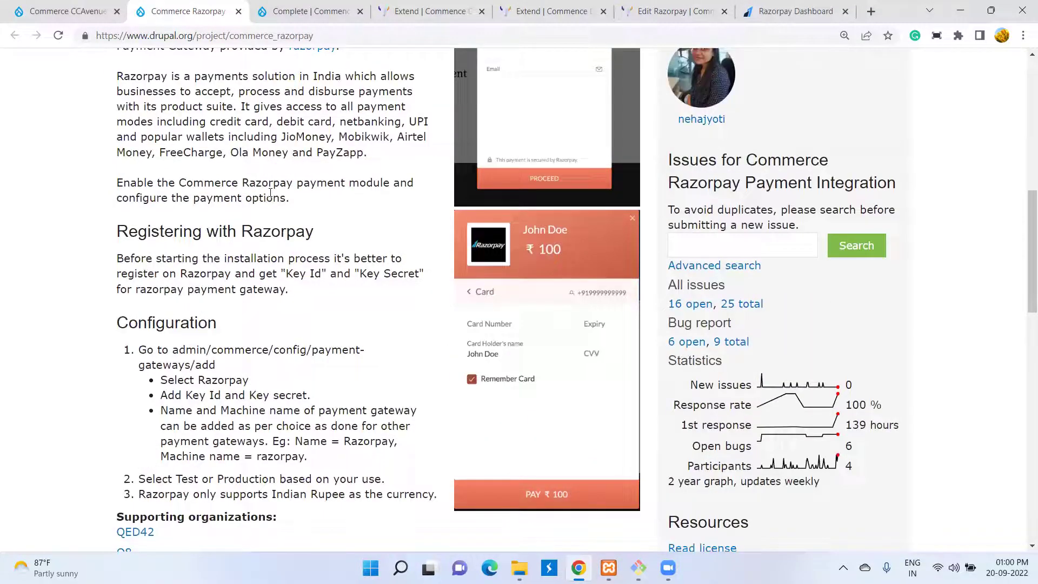
scroll(271, 193, down, 4)
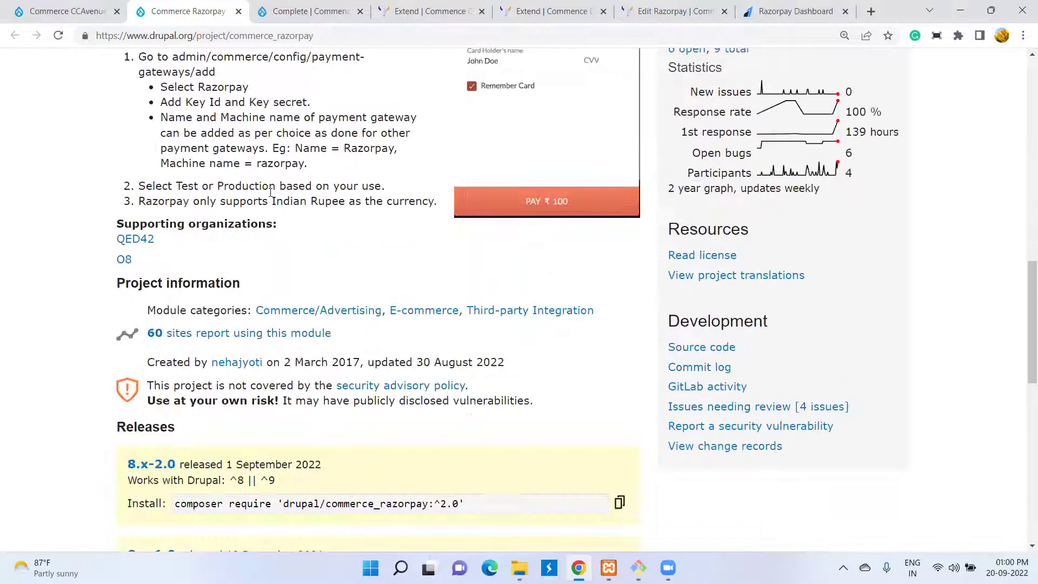
scroll(271, 196, down, 5)
scroll(292, 174, up, 4)
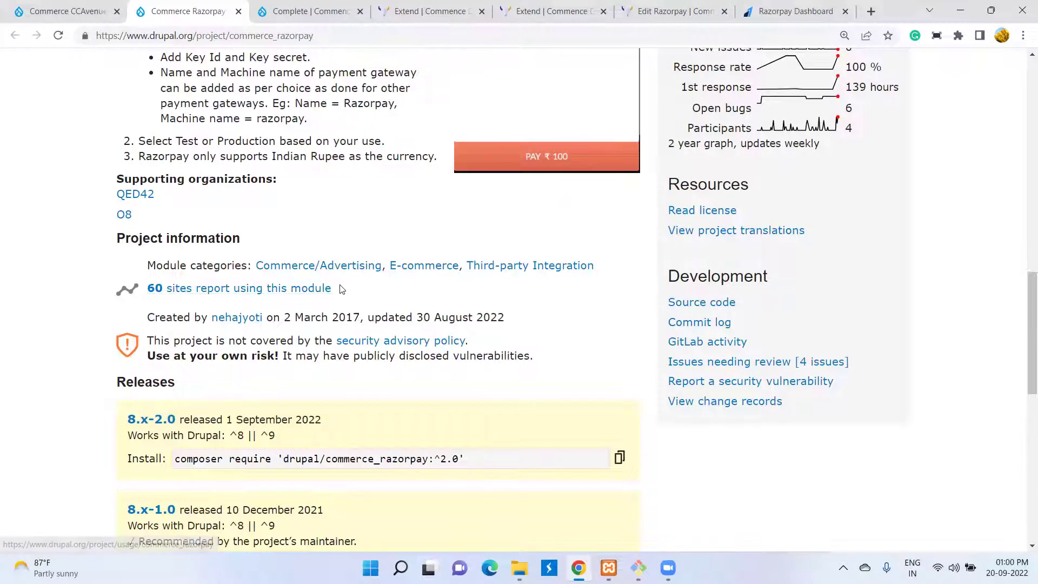
scroll(340, 288, down, 3)
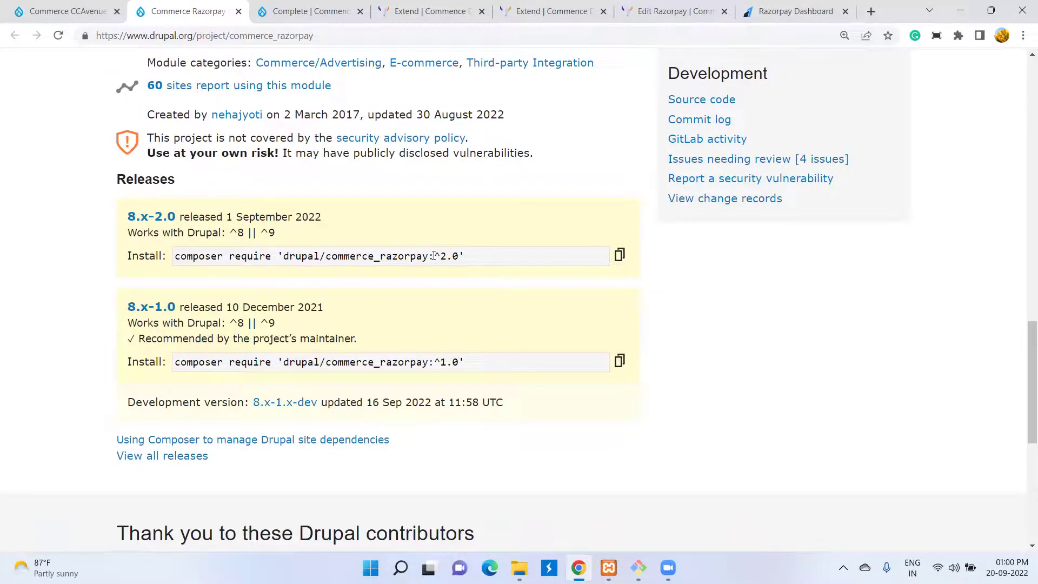
scroll(434, 255, up, 4)
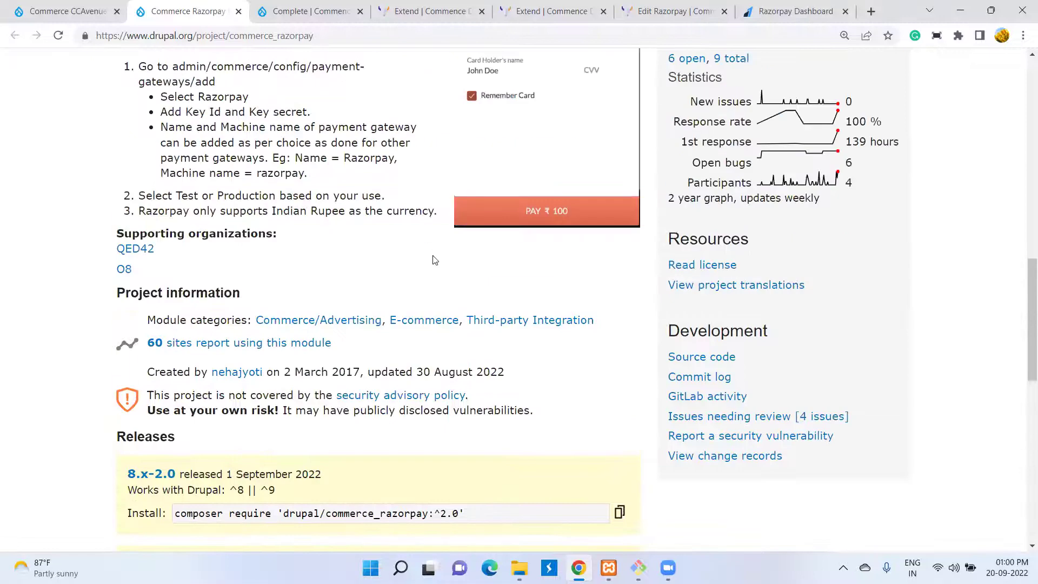
scroll(434, 260, up, 5)
scroll(430, 262, down, 4)
scroll(425, 264, down, 5)
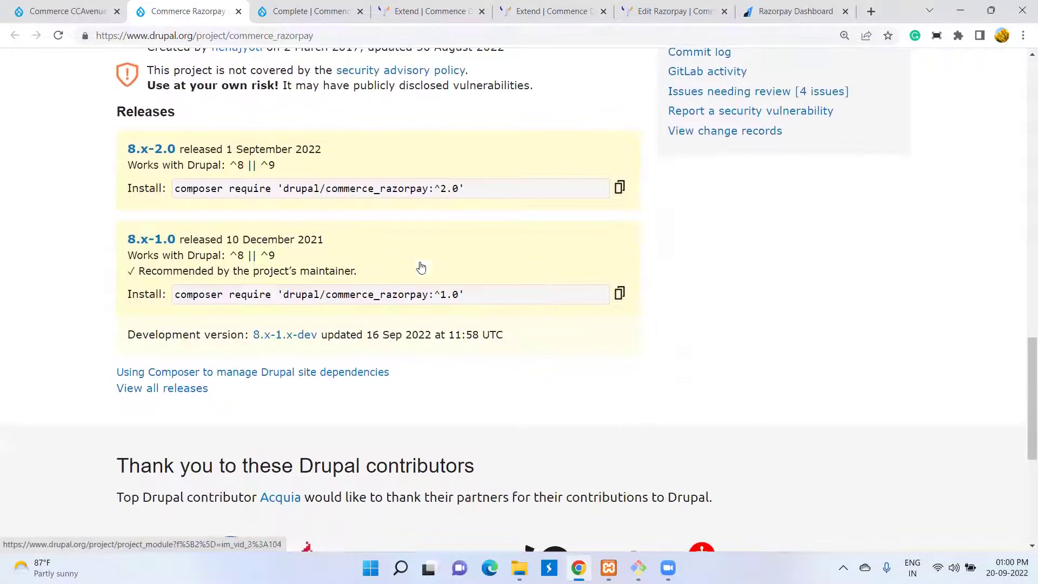
drag(144, 88, 278, 85)
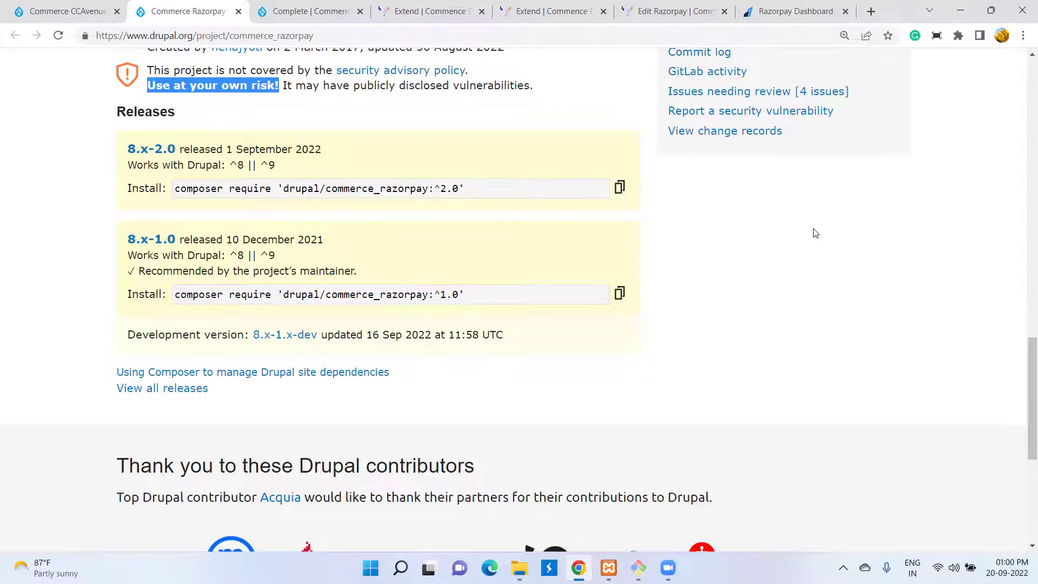
scroll(816, 233, up, 4)
scroll(755, 233, down, 5)
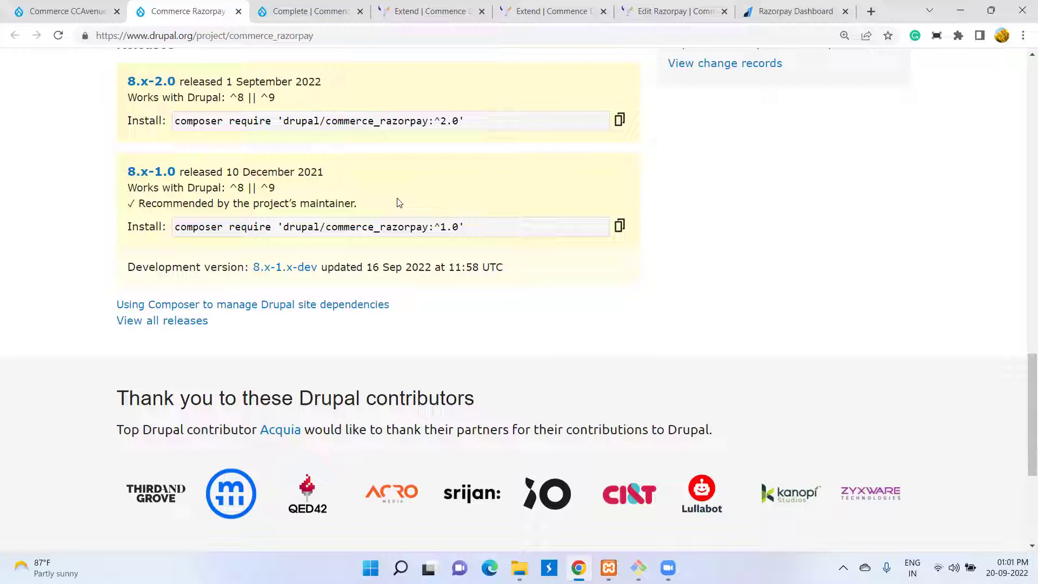
- Review the Commerce CCAvenue Payment Gateway project page and its title, then return to Commerce Razorpay
click(58, 9)
scroll(513, 218, up, 6)
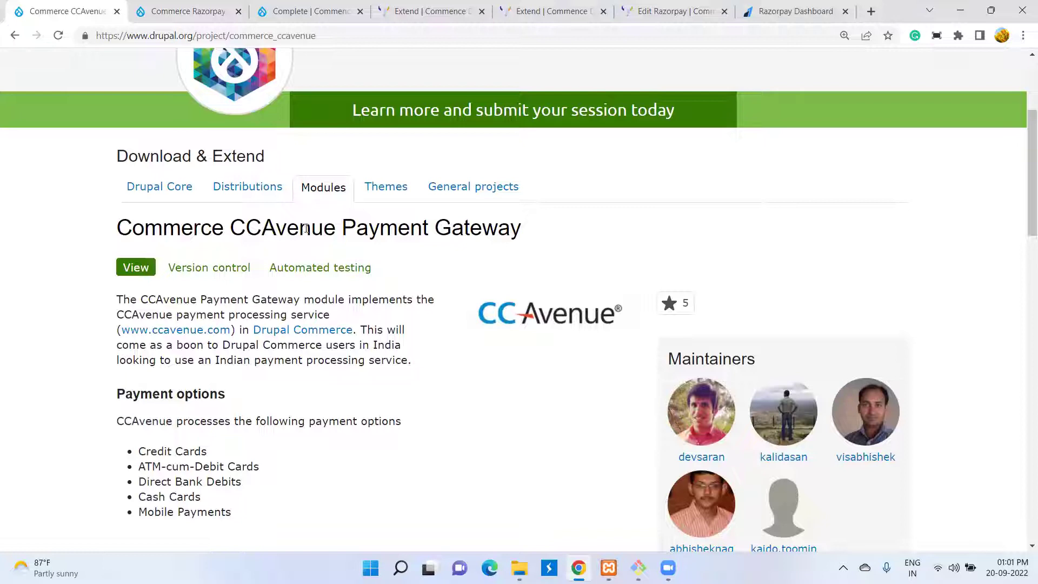
scroll(358, 236, down, 4)
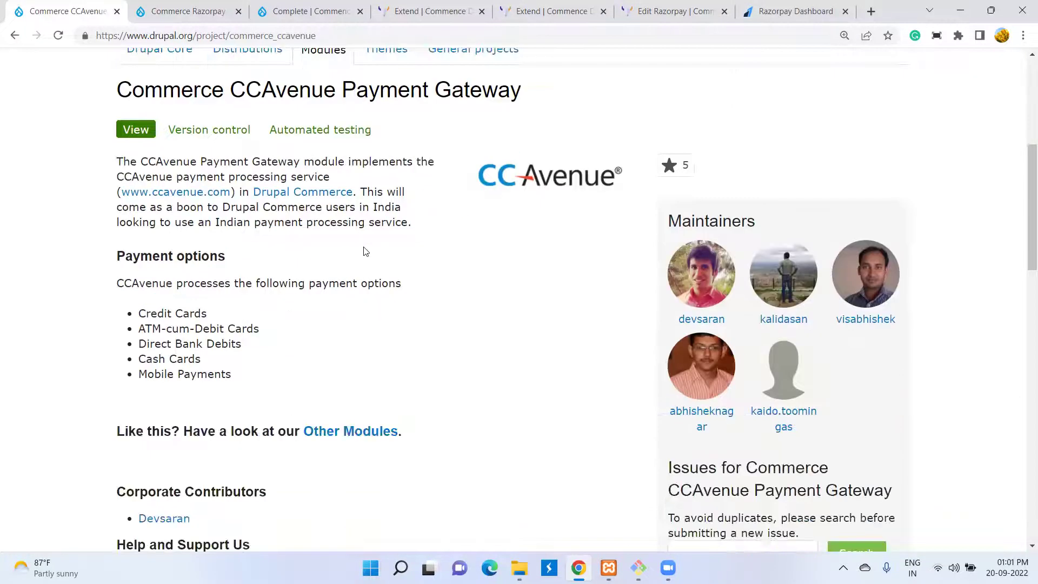
scroll(365, 251, down, 10)
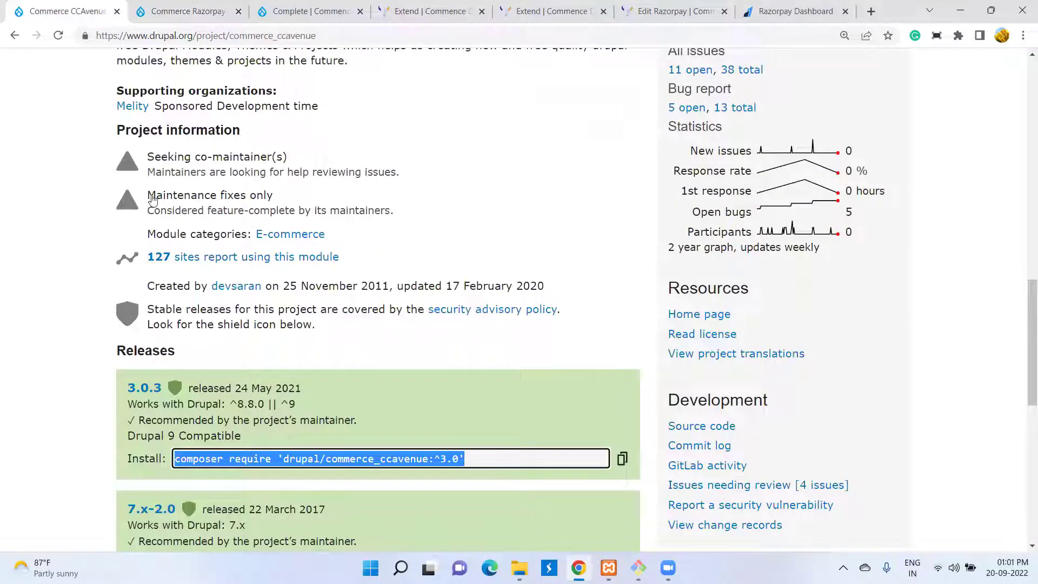
scroll(162, 194, down, 1)
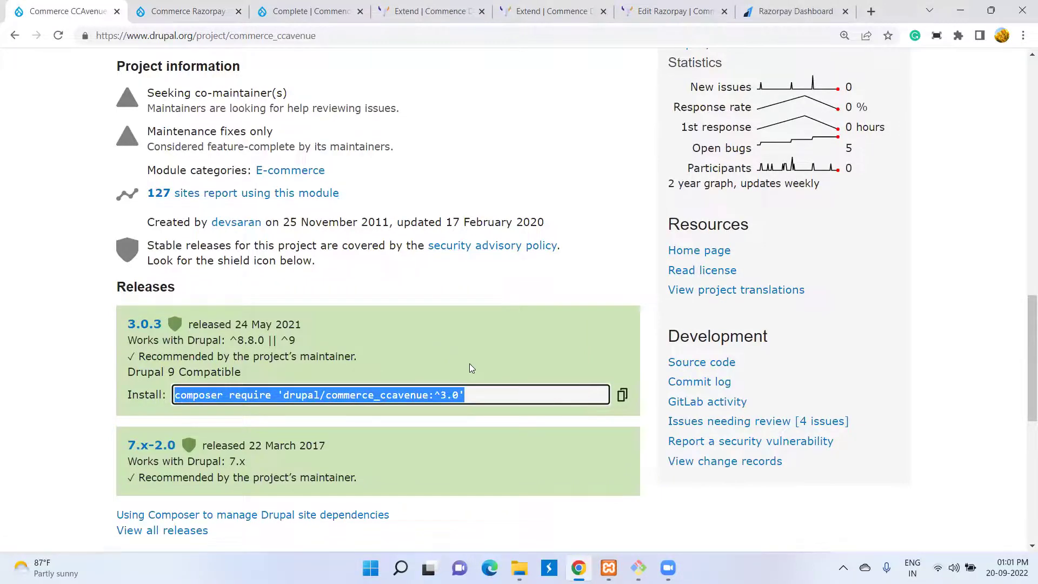
scroll(469, 368, up, 15)
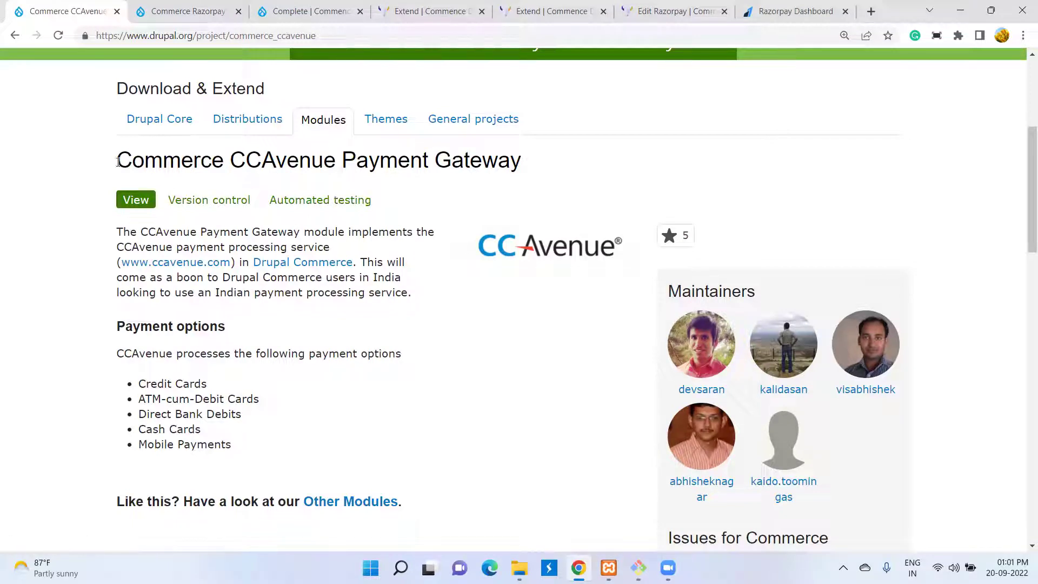
drag(118, 162, 543, 162)
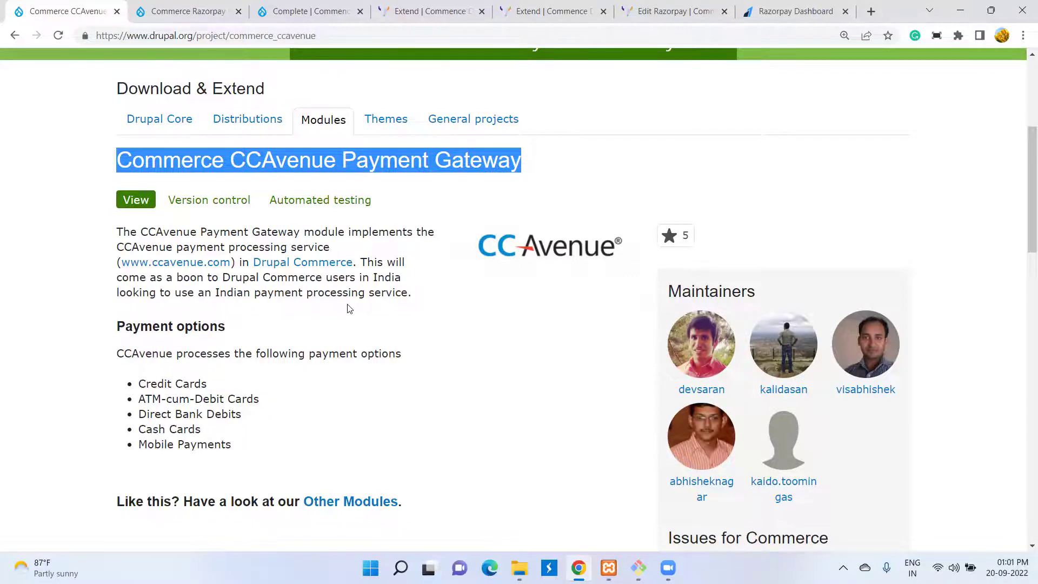
scroll(348, 309, down, 2)
scroll(349, 309, down, 9)
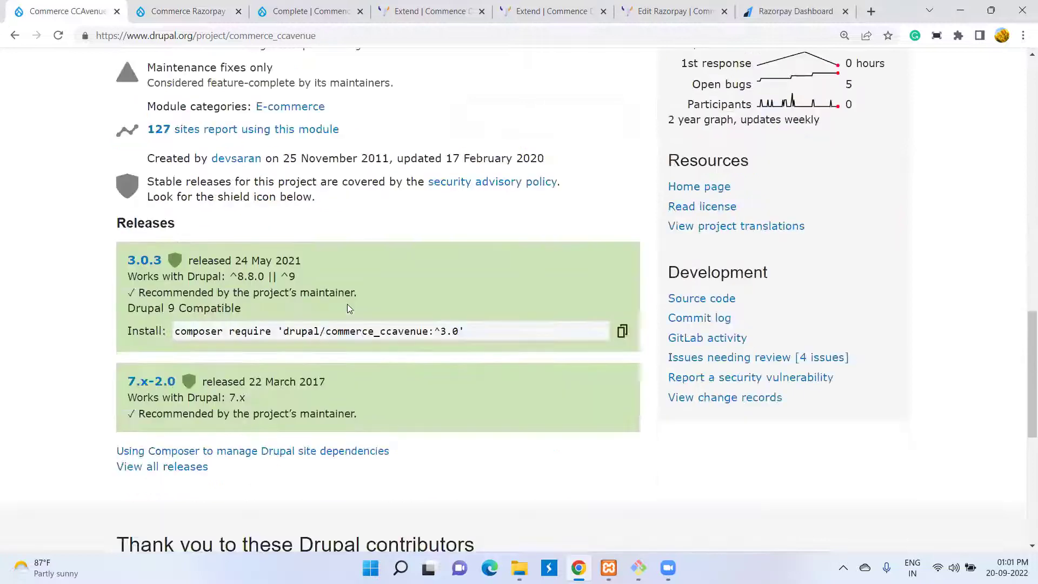
scroll(349, 309, up, 8)
scroll(274, 296, up, 2)
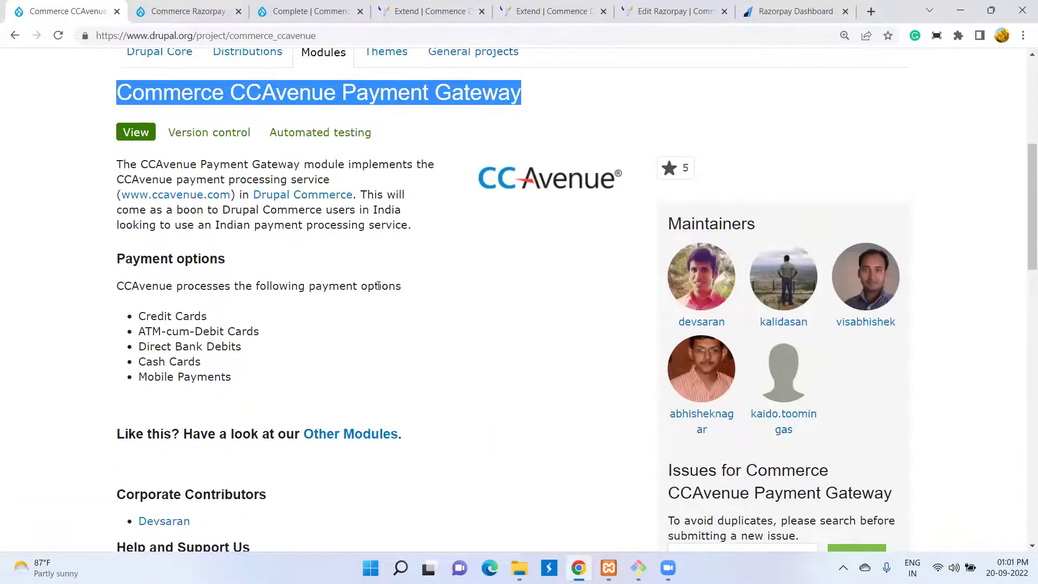
scroll(447, 308, down, 4)
scroll(448, 308, down, 5)
scroll(447, 308, up, 2)
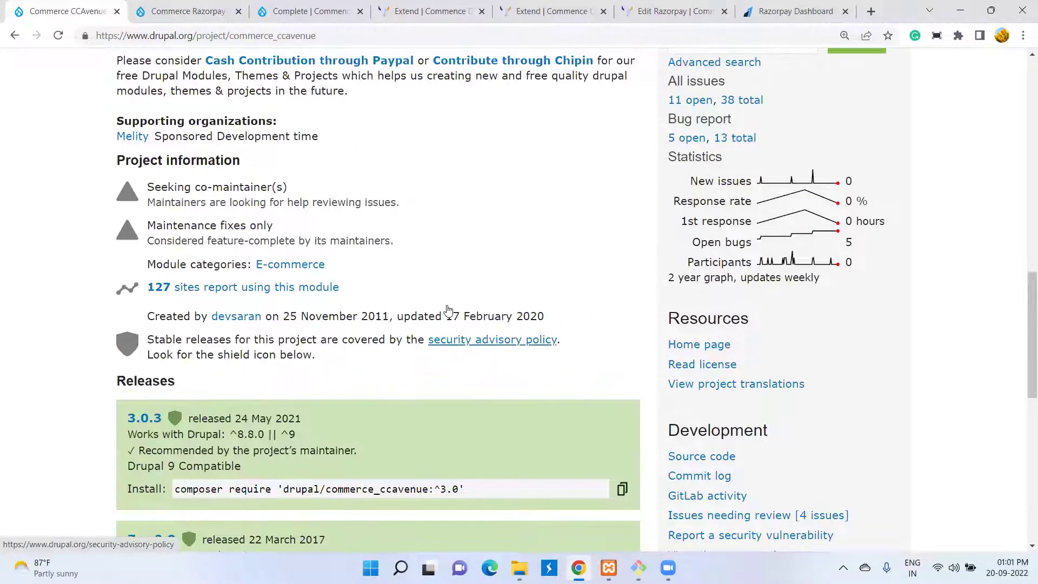
scroll(447, 308, up, 6)
scroll(447, 310, up, 5)
triple_click(323, 238)
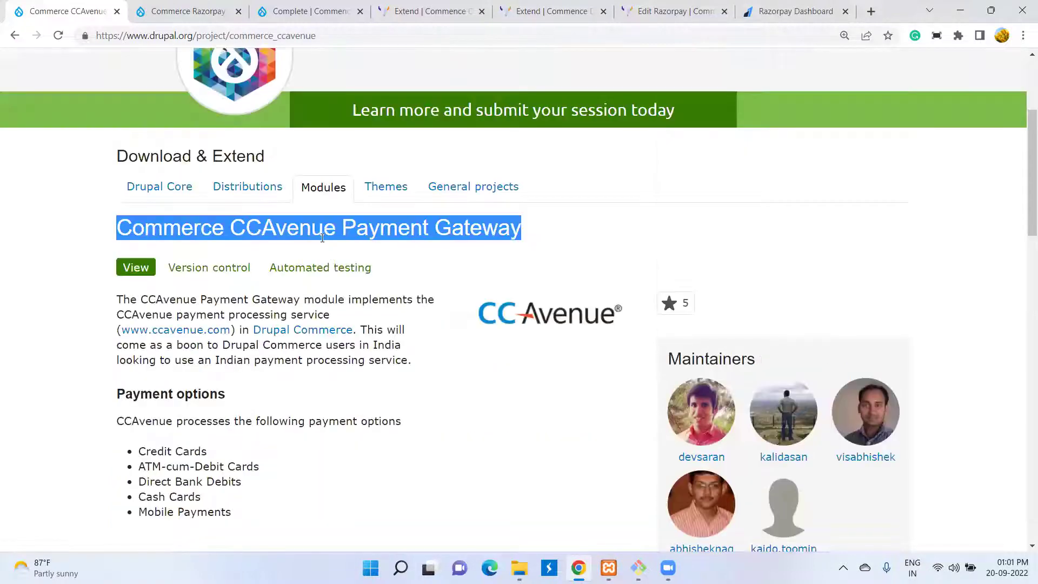
click(312, 236)
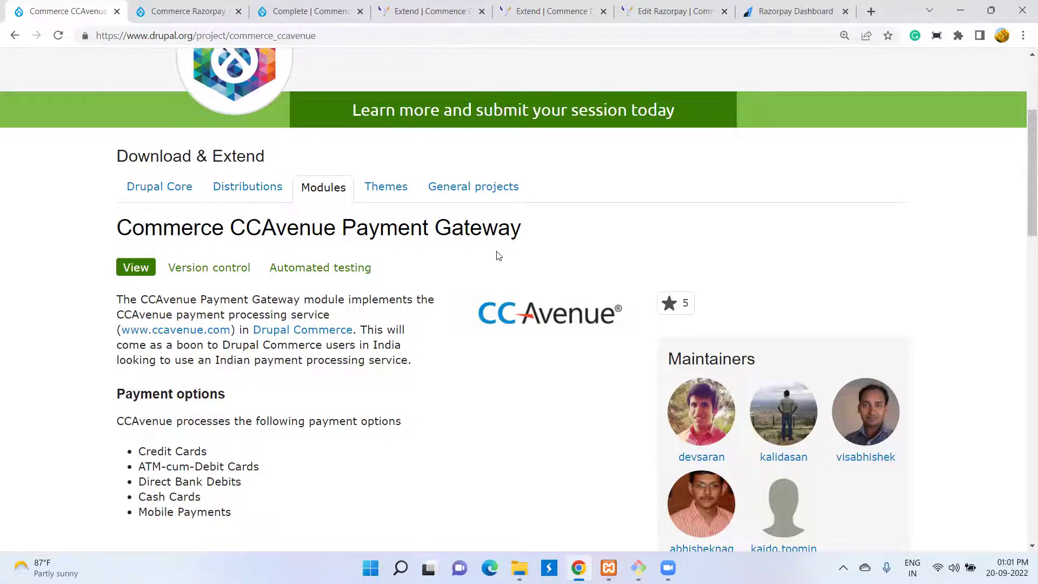
scroll(432, 290, down, 15)
scroll(431, 291, up, 6)
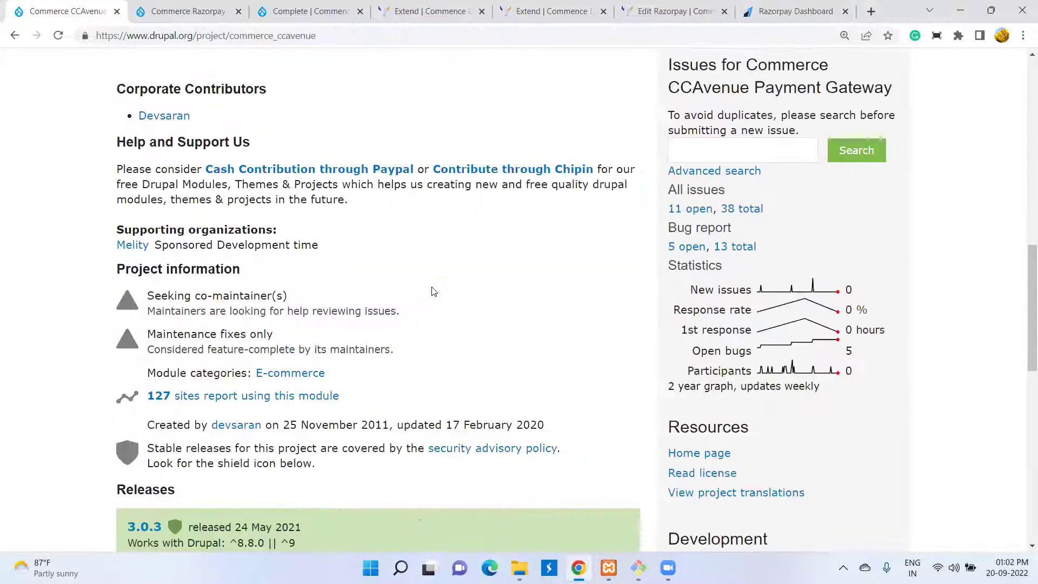
scroll(432, 289, up, 10)
scroll(431, 287, down, 4)
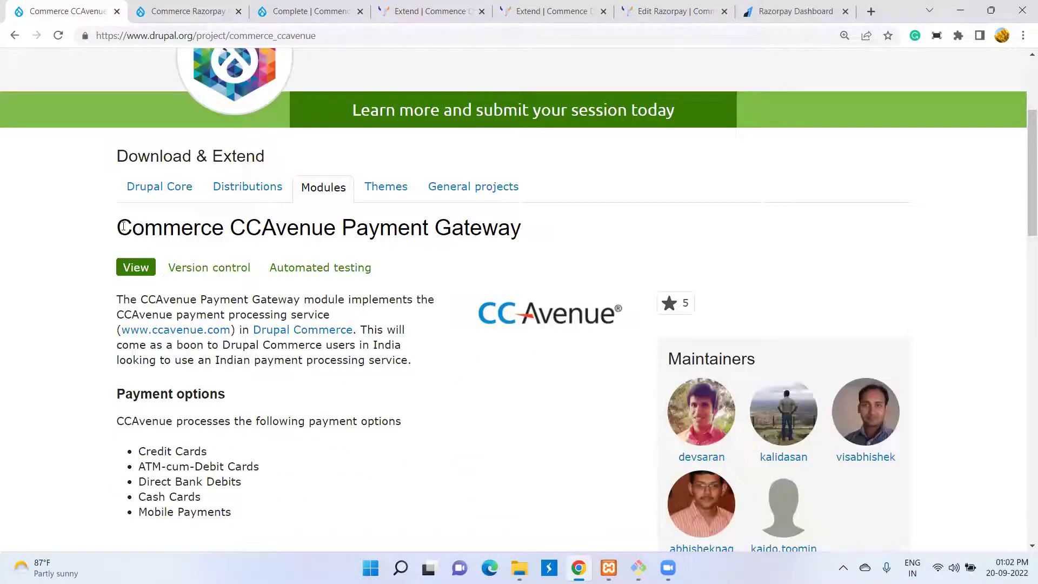
drag(117, 226, 525, 238)
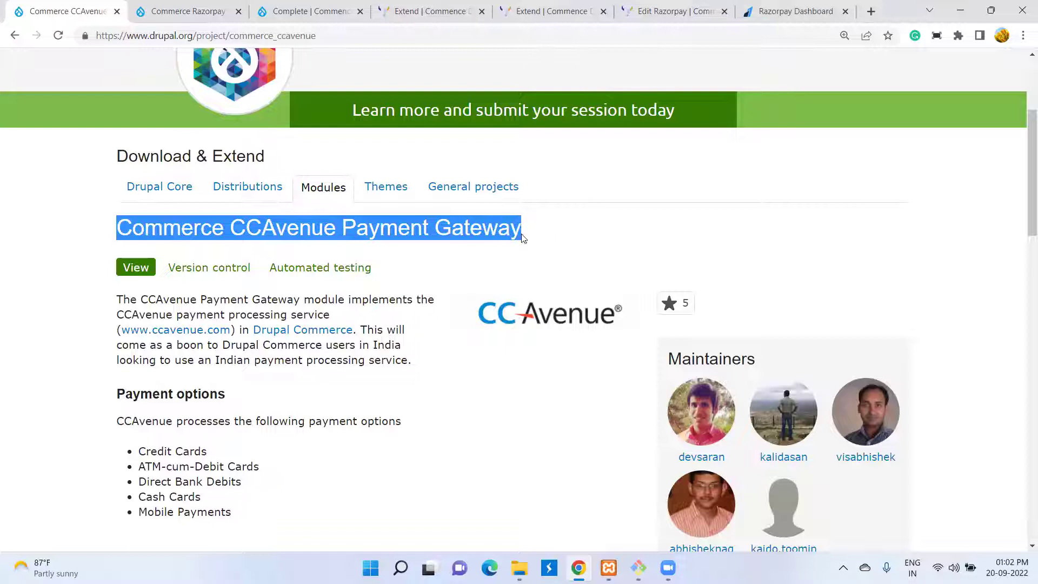
click(571, 240)
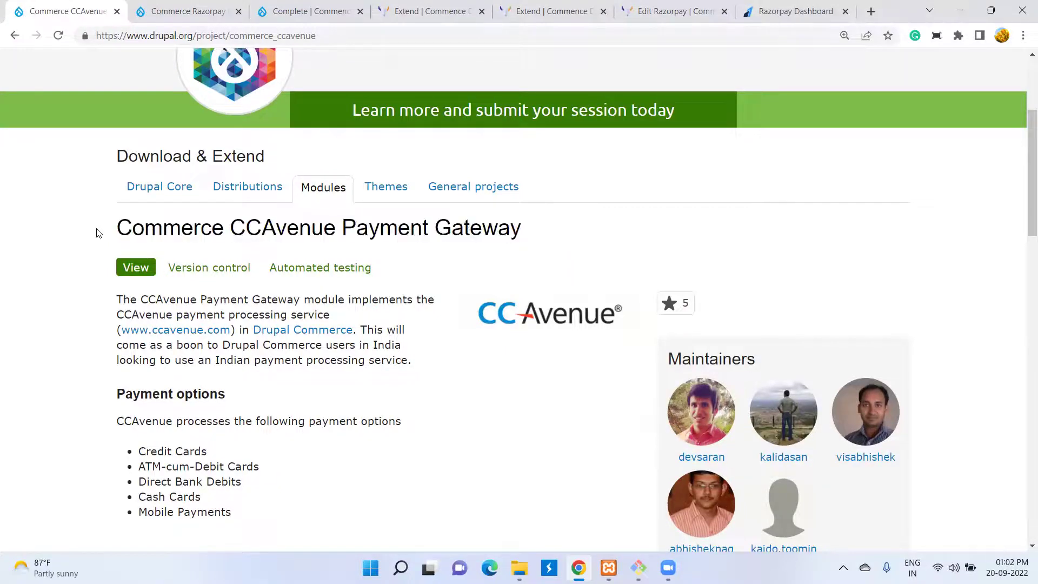
scroll(411, 290, down, 1)
scroll(410, 290, down, 10)
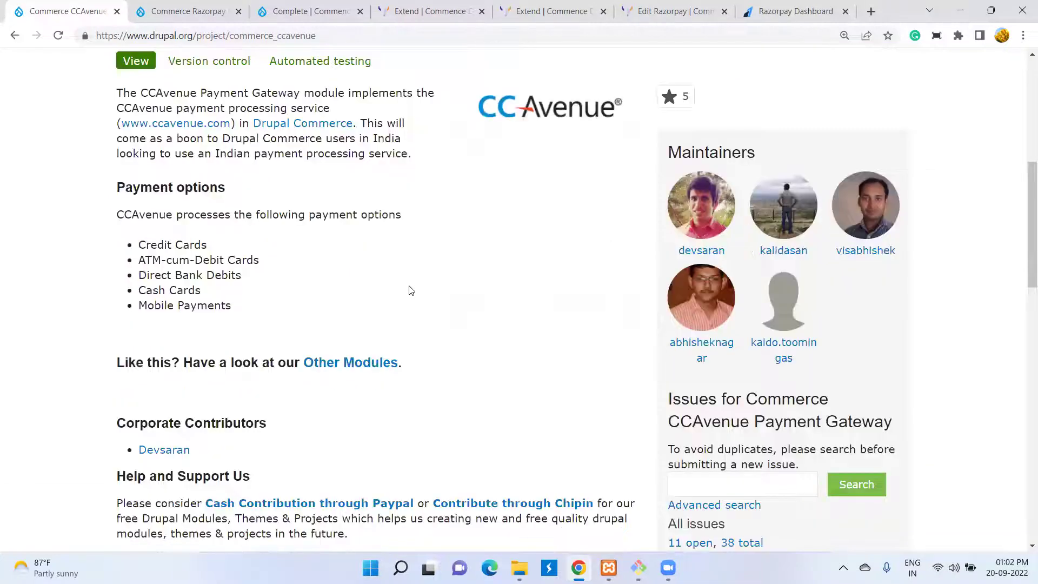
scroll(411, 290, up, 15)
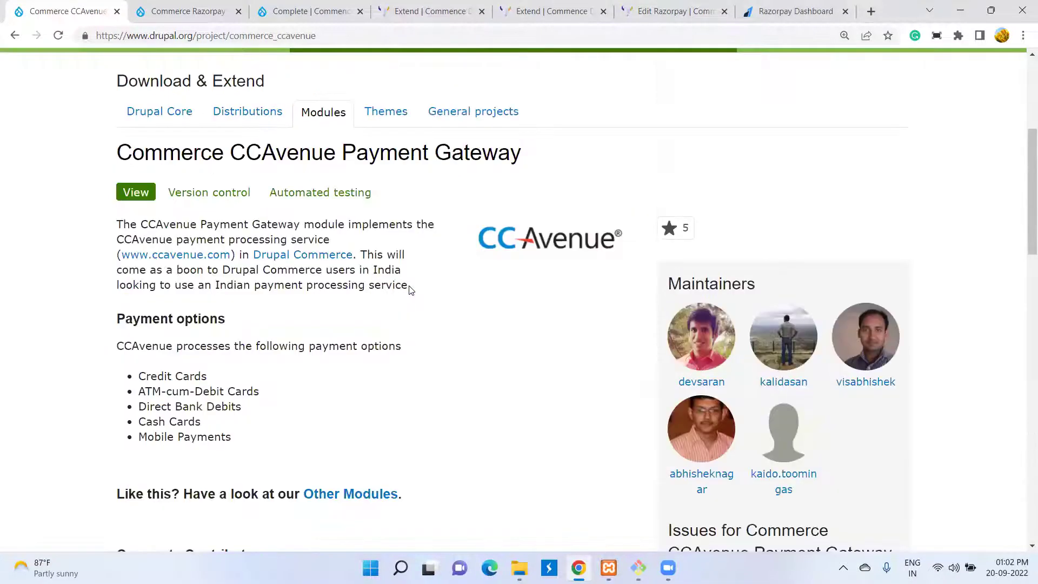
scroll(409, 290, down, 1)
scroll(410, 285, up, 3)
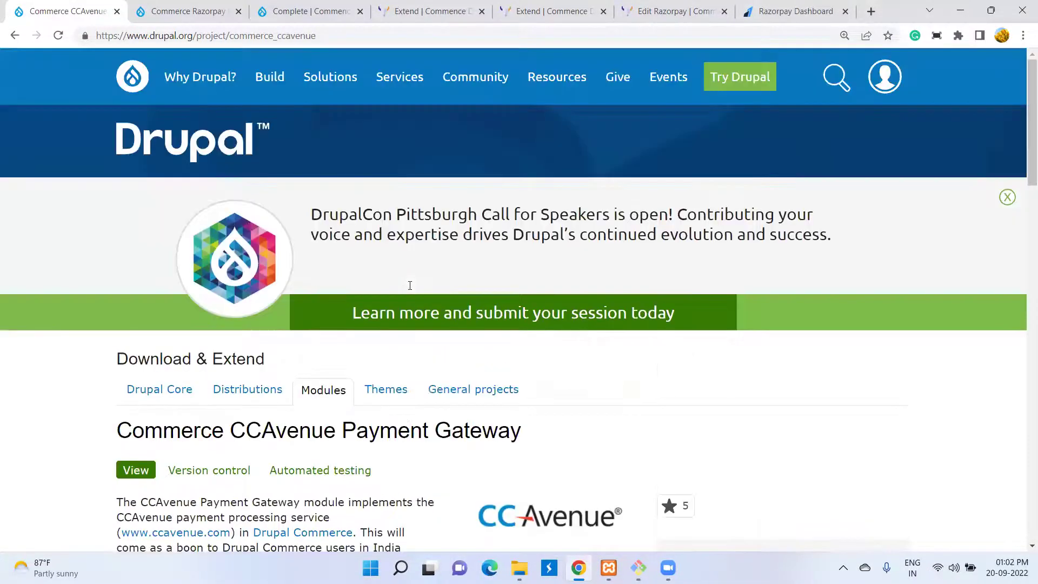
scroll(409, 285, down, 3)
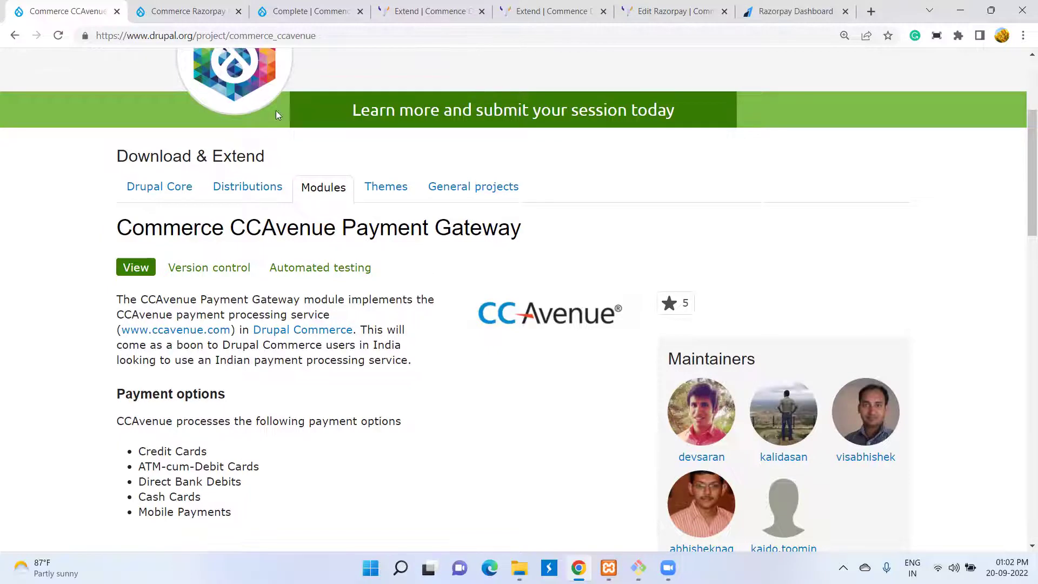
click(179, 15)
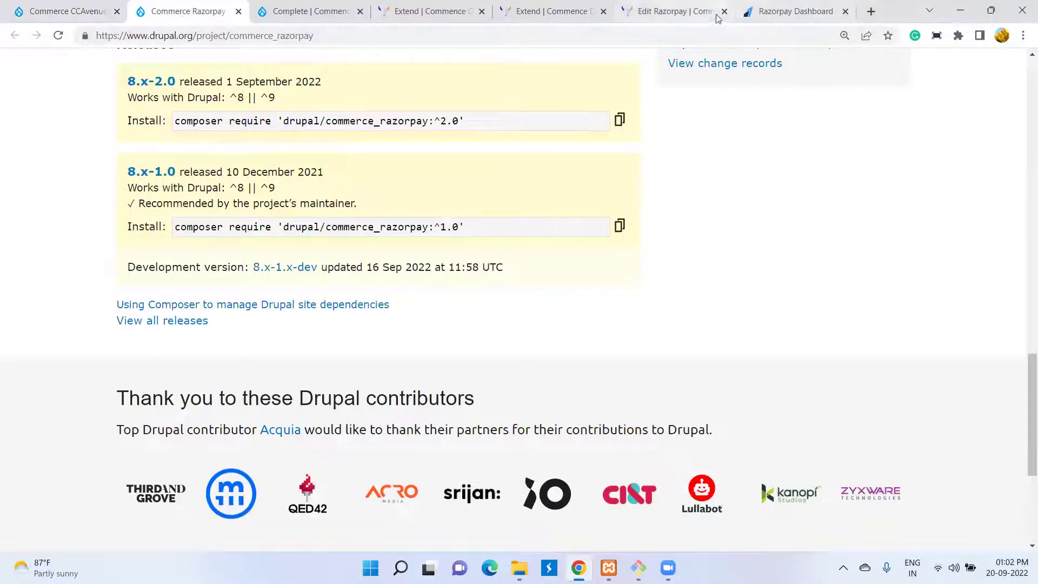
scroll(522, 259, up, 10)
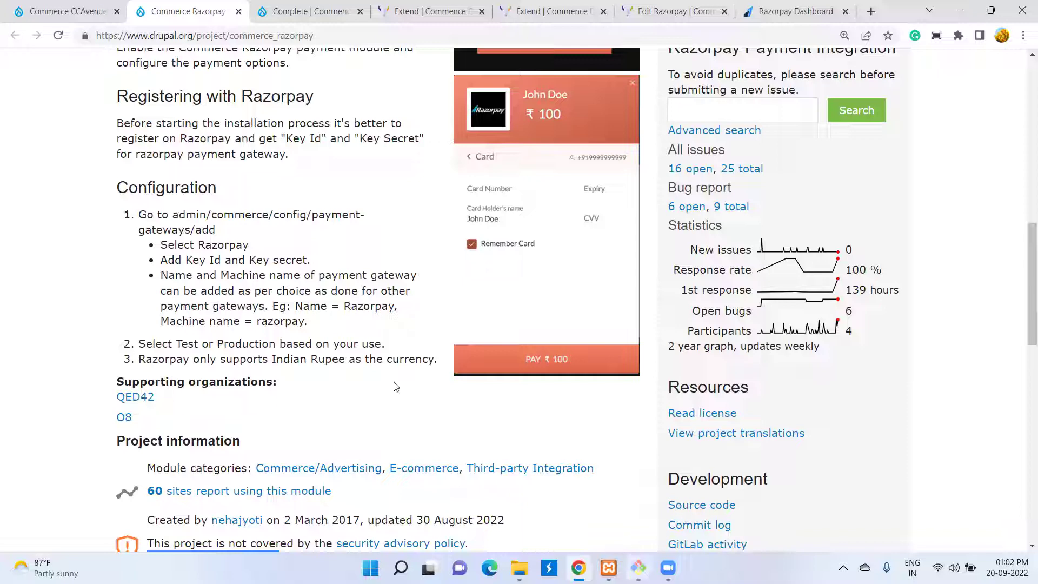
scroll(287, 249, down, 5)
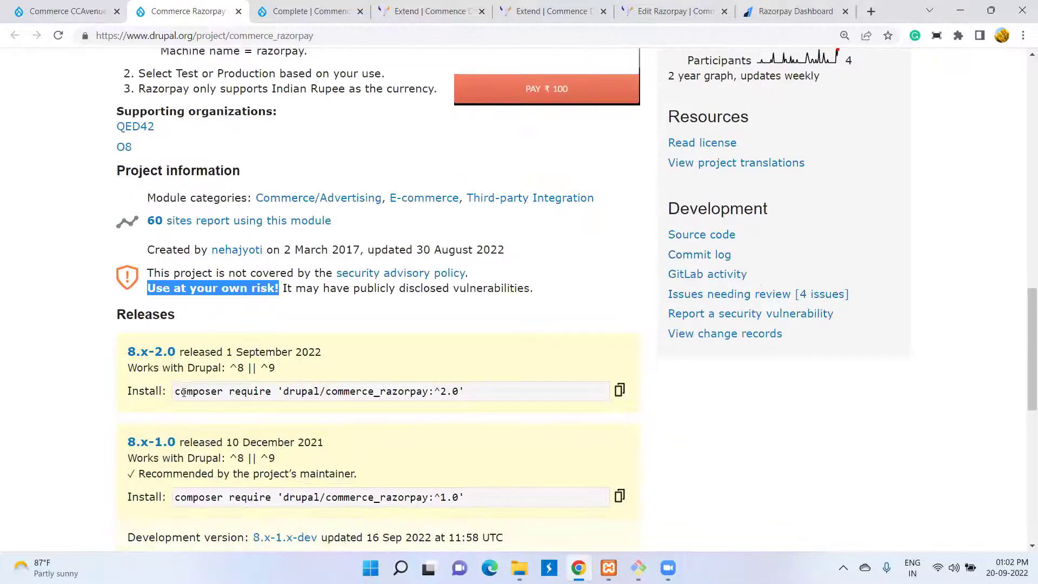
drag(174, 389, 493, 386)
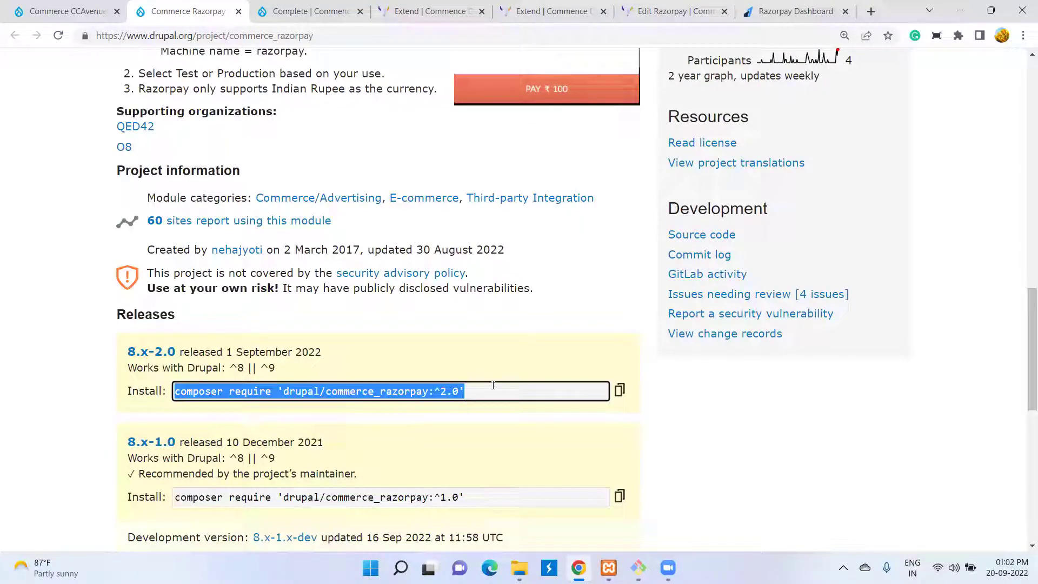
click(1, 370)
scroll(2, 371, up, 1)
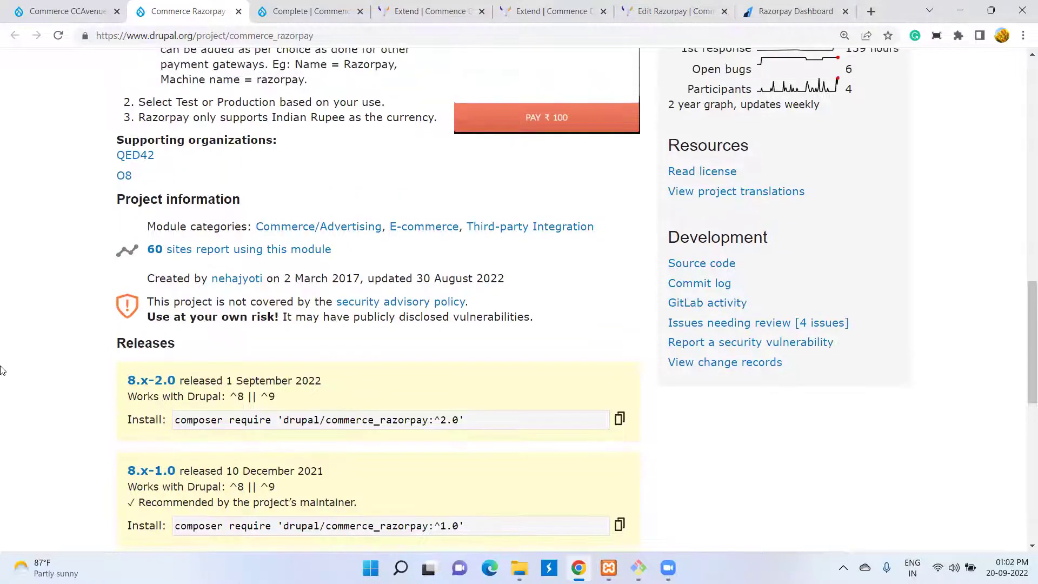
scroll(254, 262, up, 5)
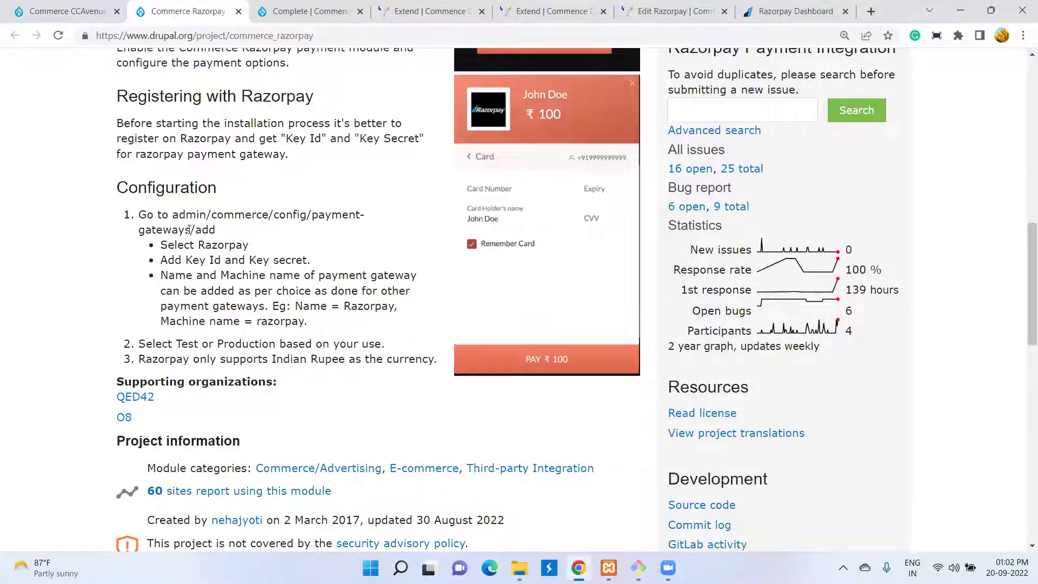
drag(175, 217, 372, 234)
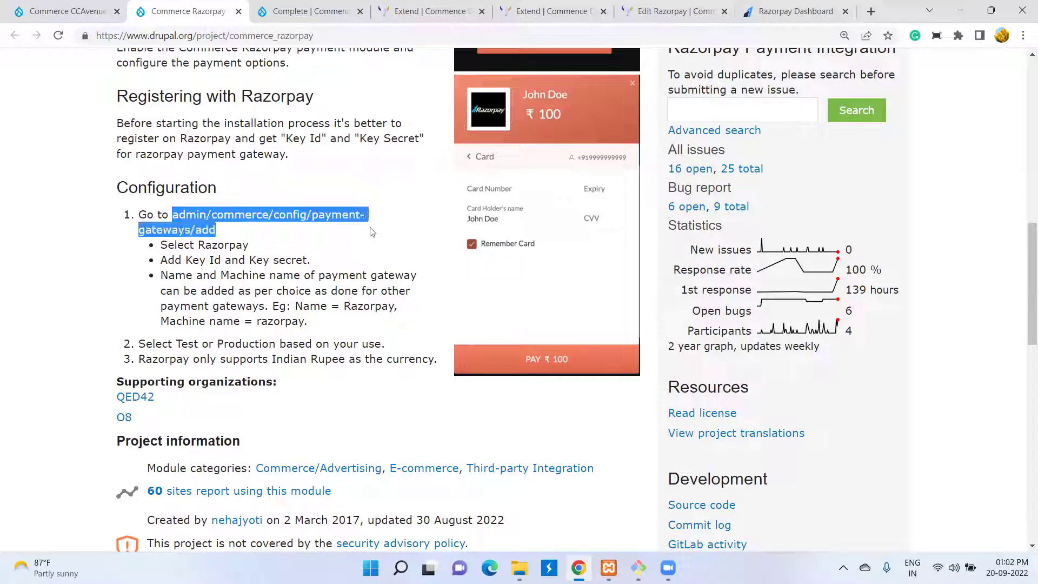
click(169, 247)
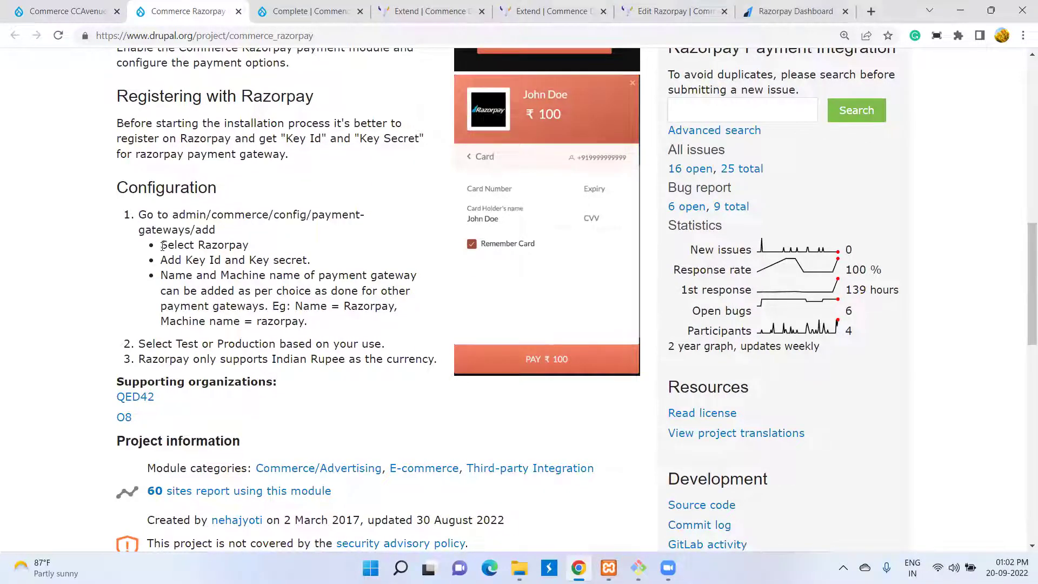
drag(162, 246, 252, 251)
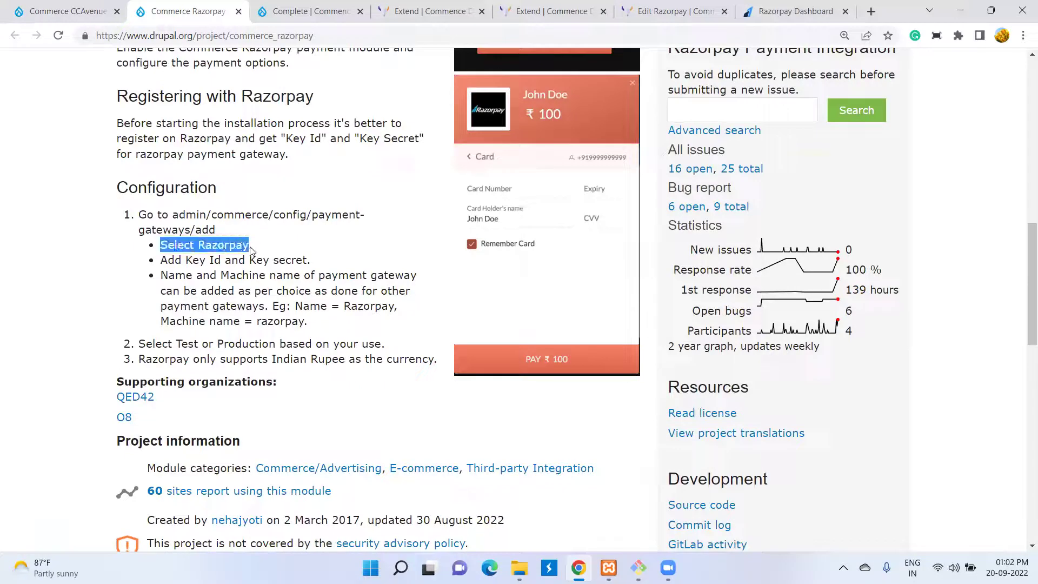
drag(162, 260, 299, 261)
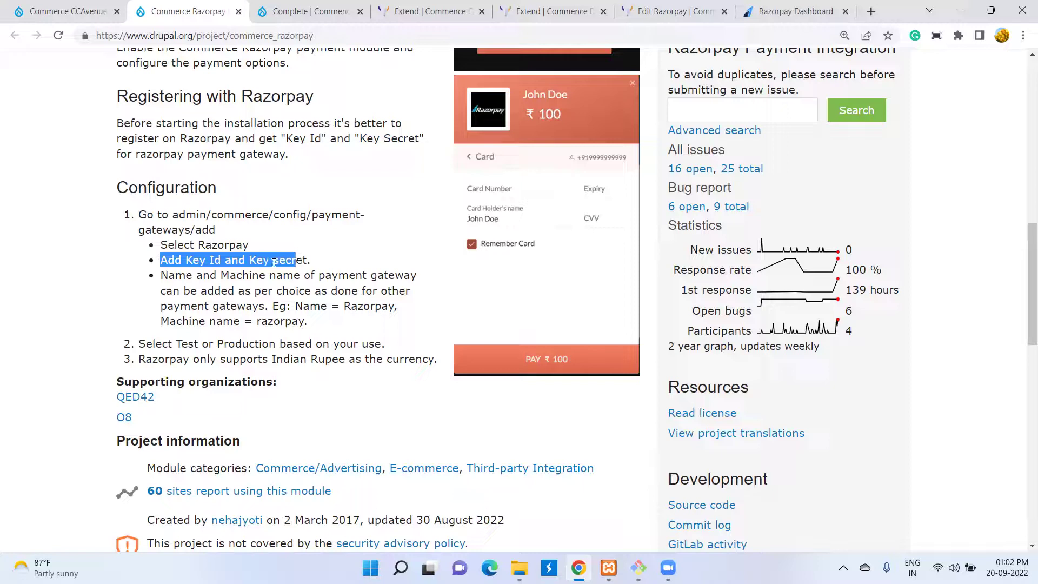
click(233, 260)
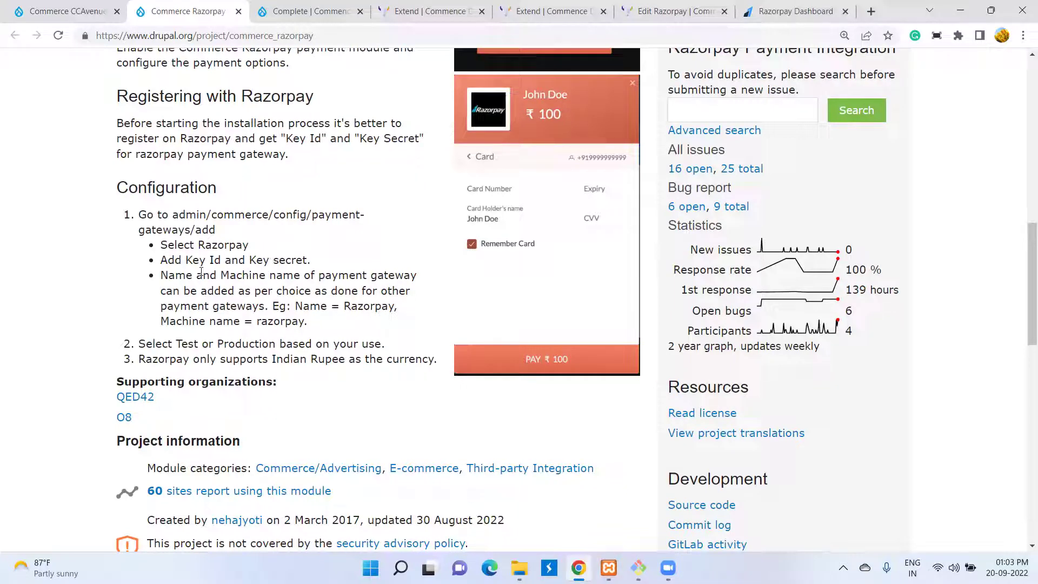
- Copy razorpay.com from the Razorpay Dashboard address and load it in a new tab
click(776, 17)
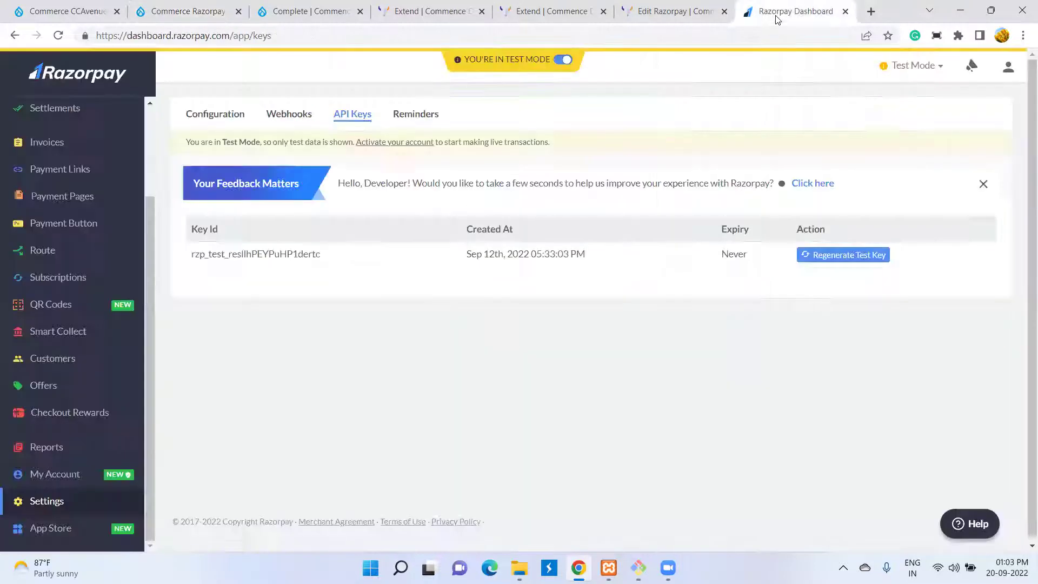
click(170, 36)
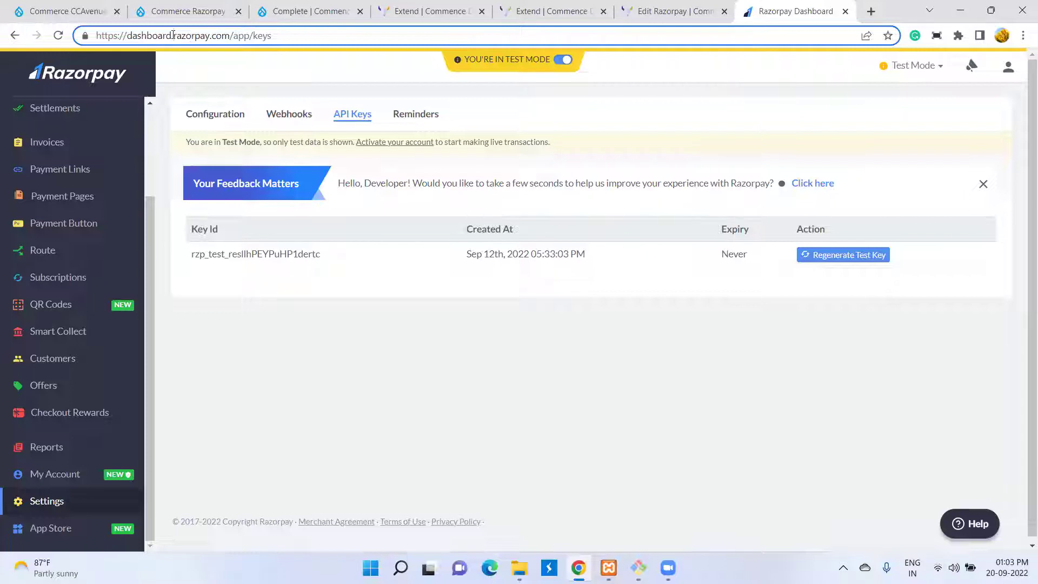
double_click(189, 35)
right_click(220, 36)
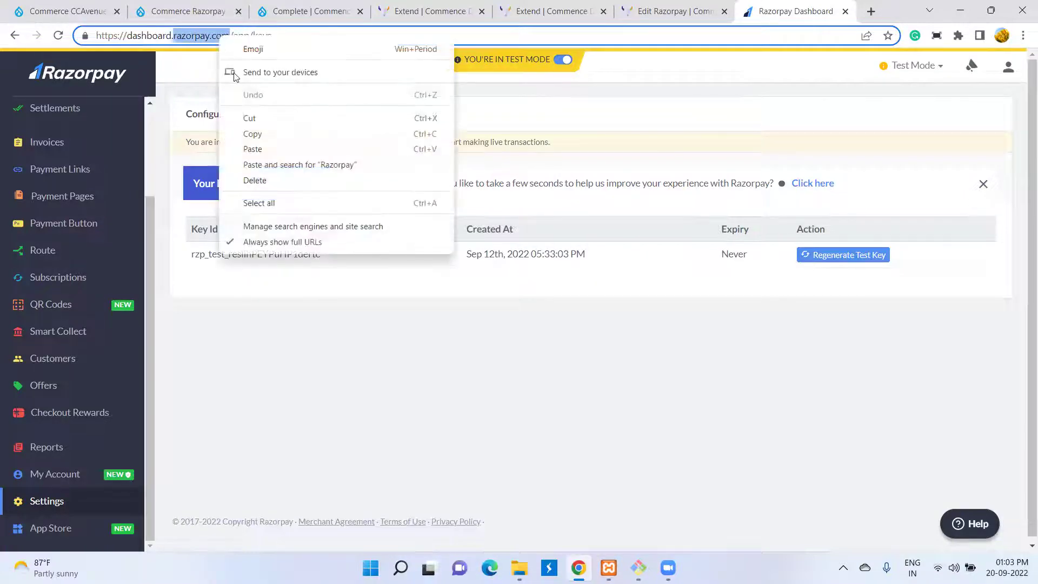
click(265, 135)
click(871, 11)
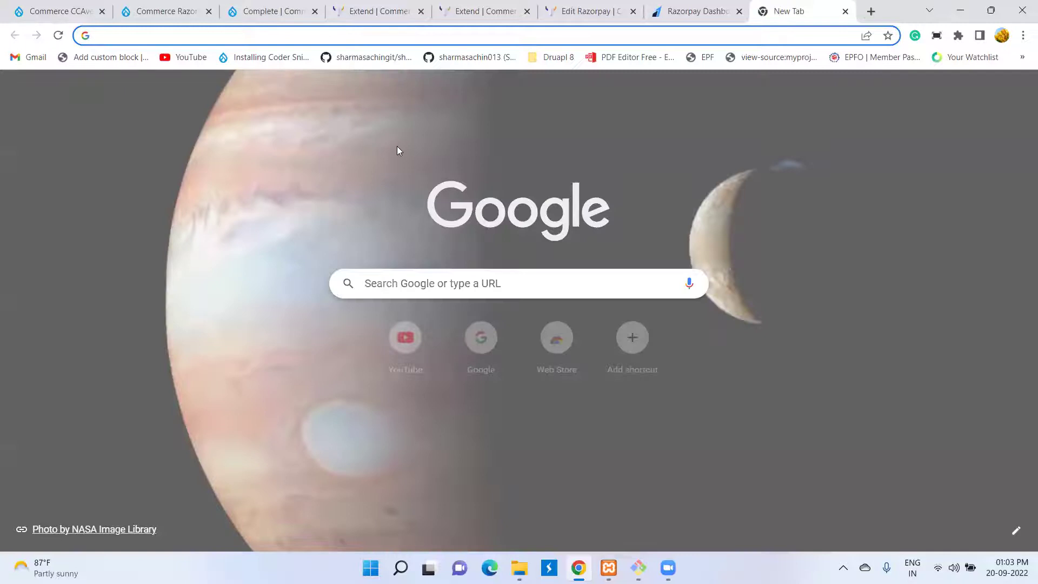
right_click(332, 36)
click(397, 133)
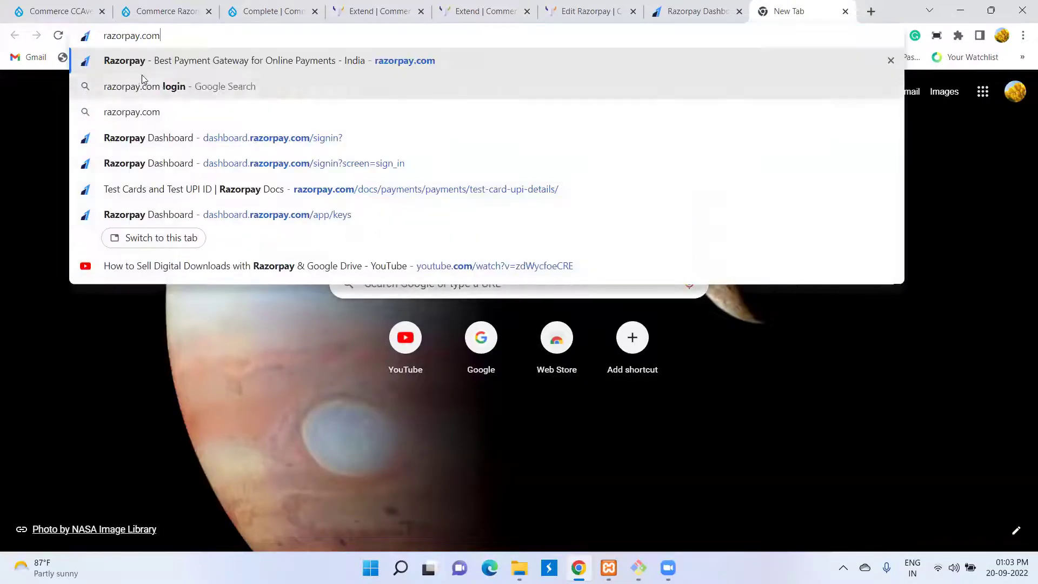
key(Return)
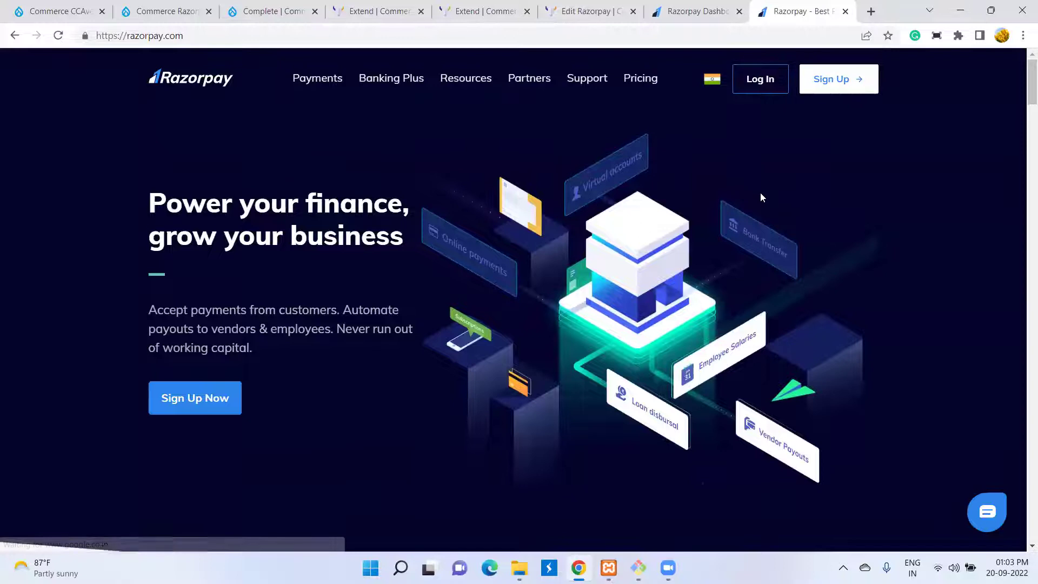
scroll(760, 197, down, 10)
- Back on the Razorpay Dashboard API Keys page, confirm Test Mode stays selected
click(701, 16)
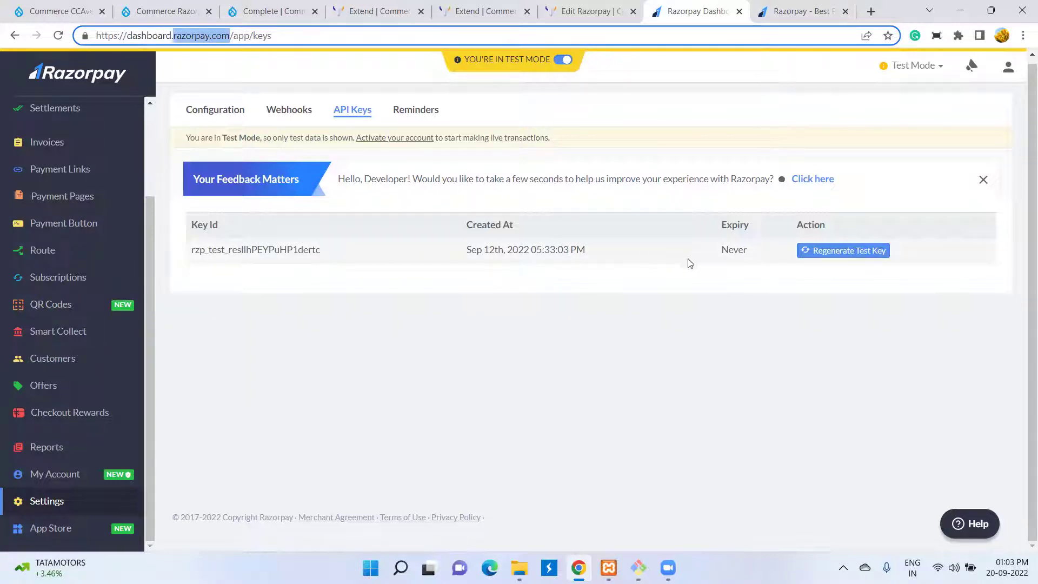
click(911, 68)
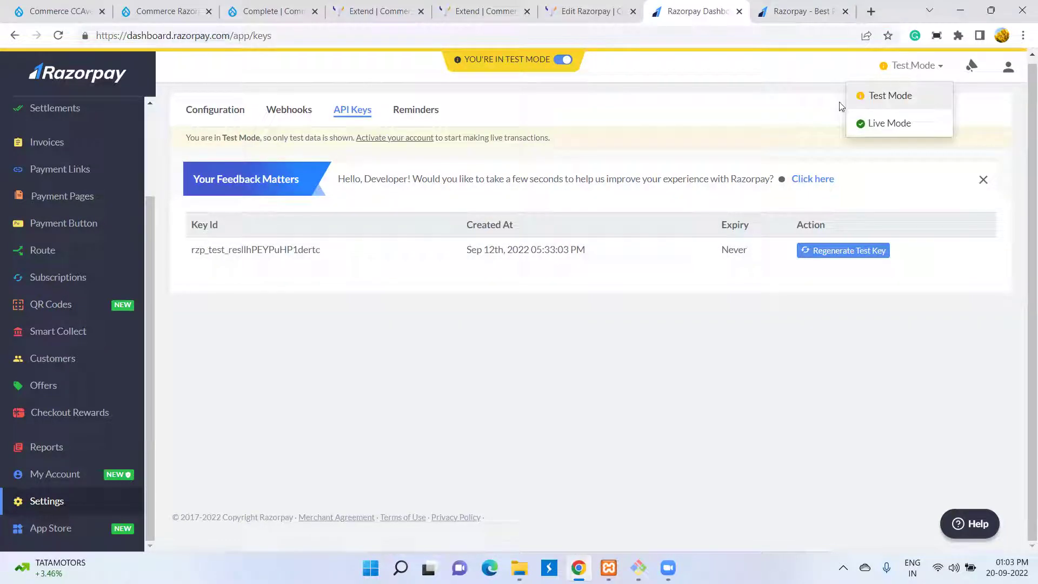
click(752, 72)
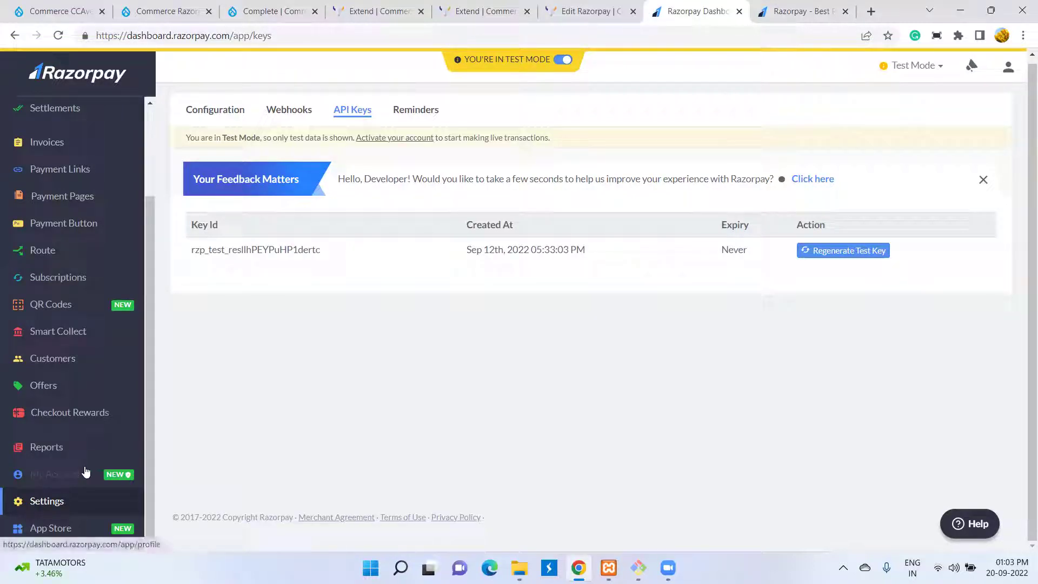
scroll(85, 473, up, 2)
scroll(86, 474, down, 2)
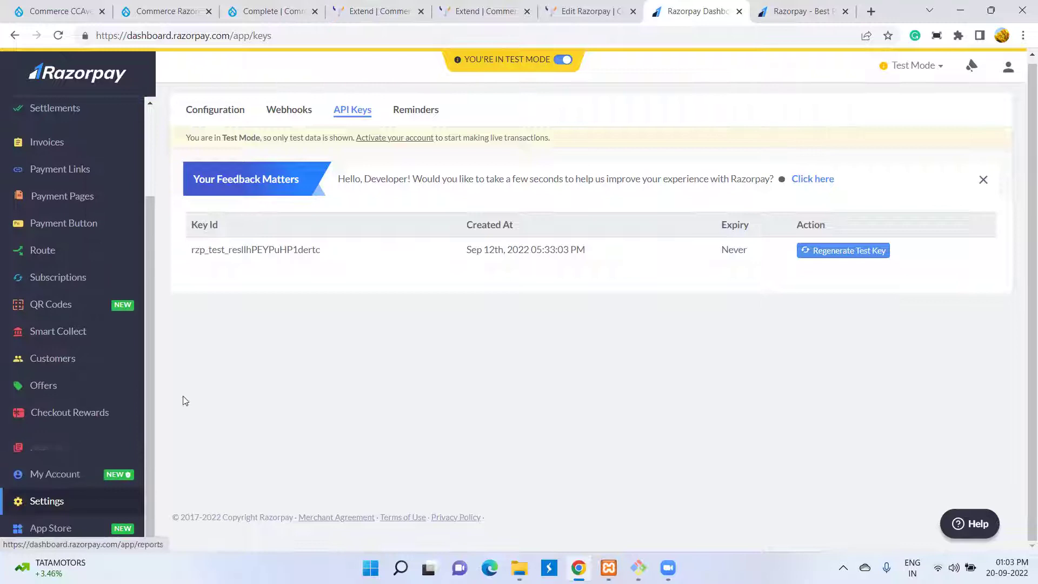
double_click(192, 35)
key(ctrl+c)
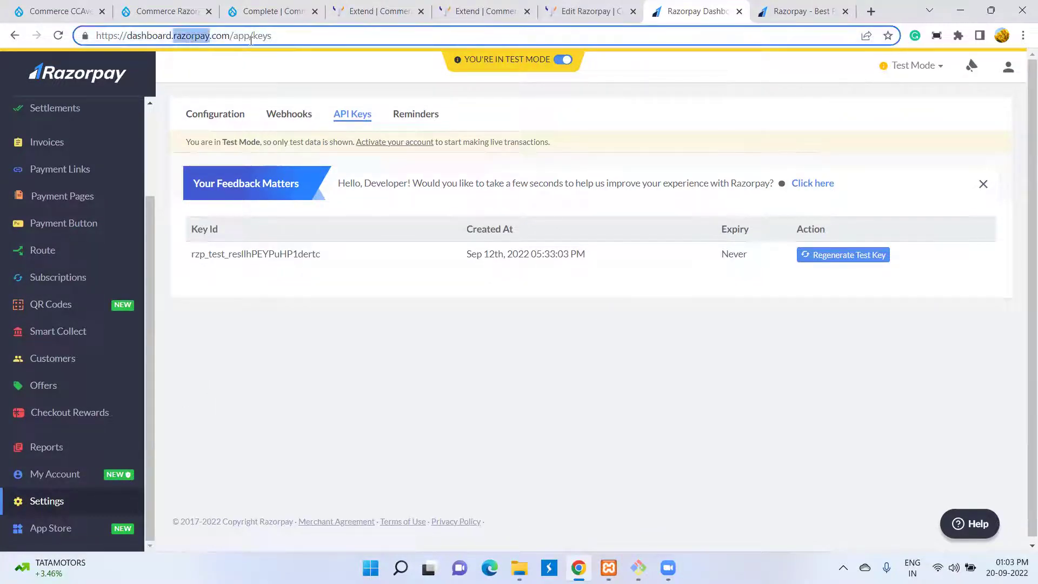
- Search Google for 'razorpay credit card' in a new tab, backing out of a PayU ad
click(870, 11)
key(ctrl+v)
text(cre)
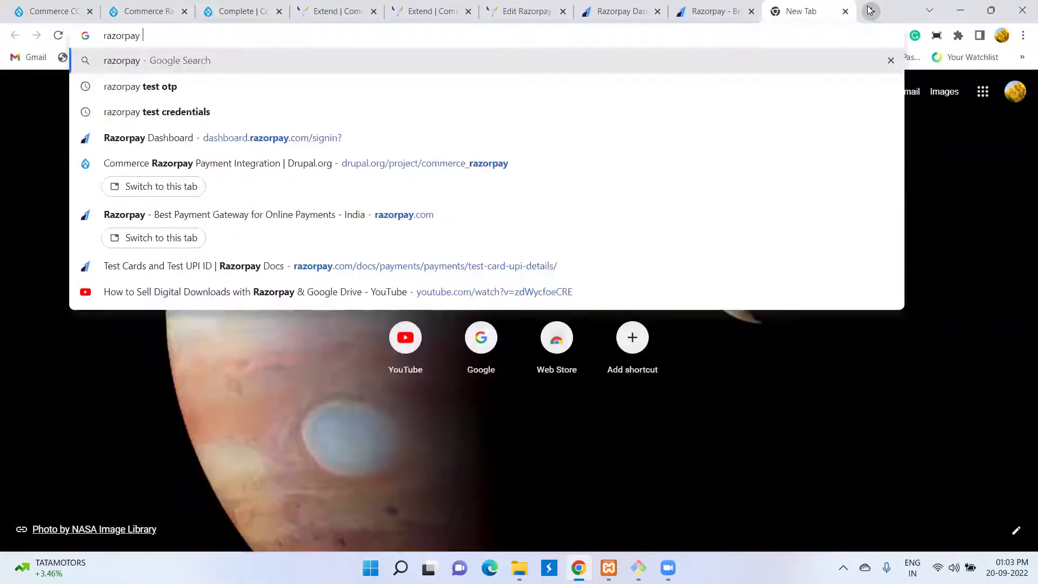
key(Down)
key(Return)
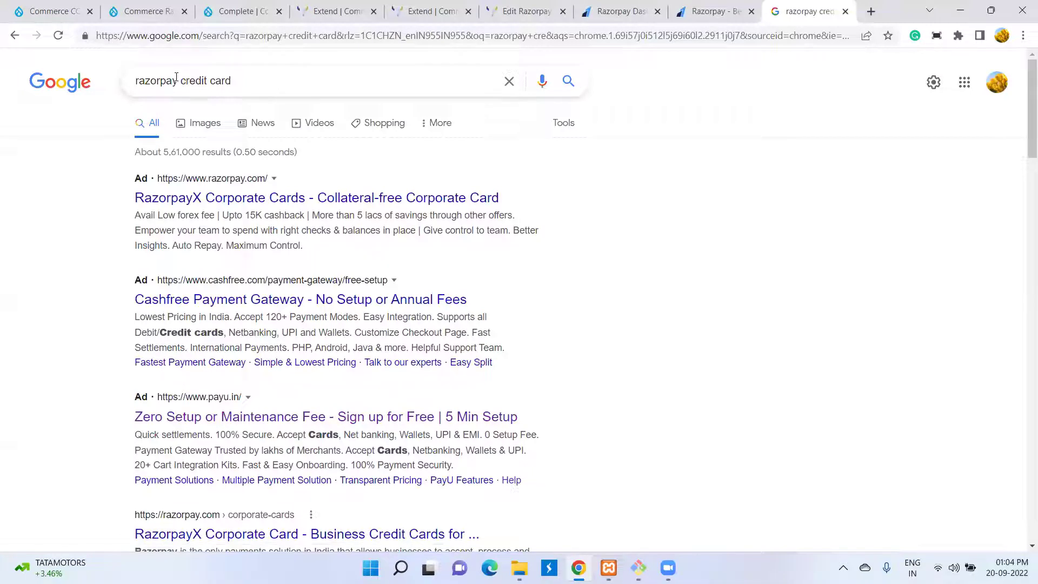
click(181, 80)
click(308, 419)
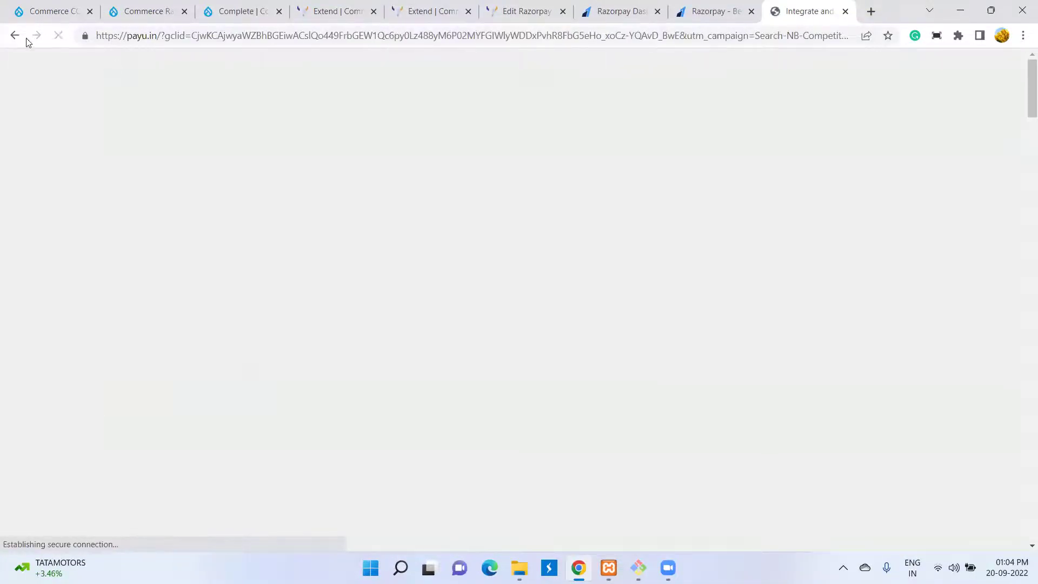
click(16, 36)
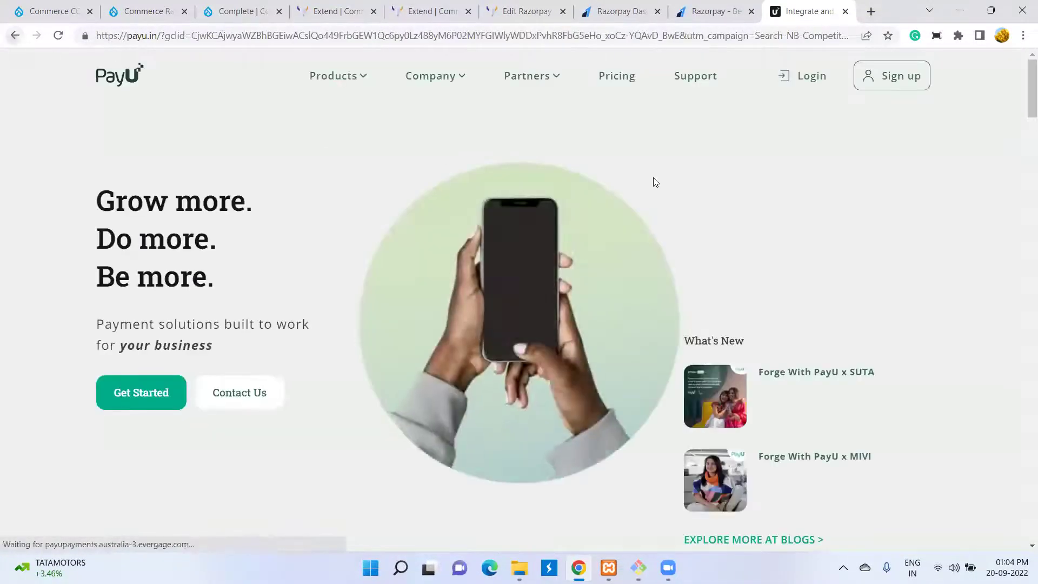
- Refine the search to 'razorpay credit card test' and open Razorpay Docs' test card tables
click(252, 78)
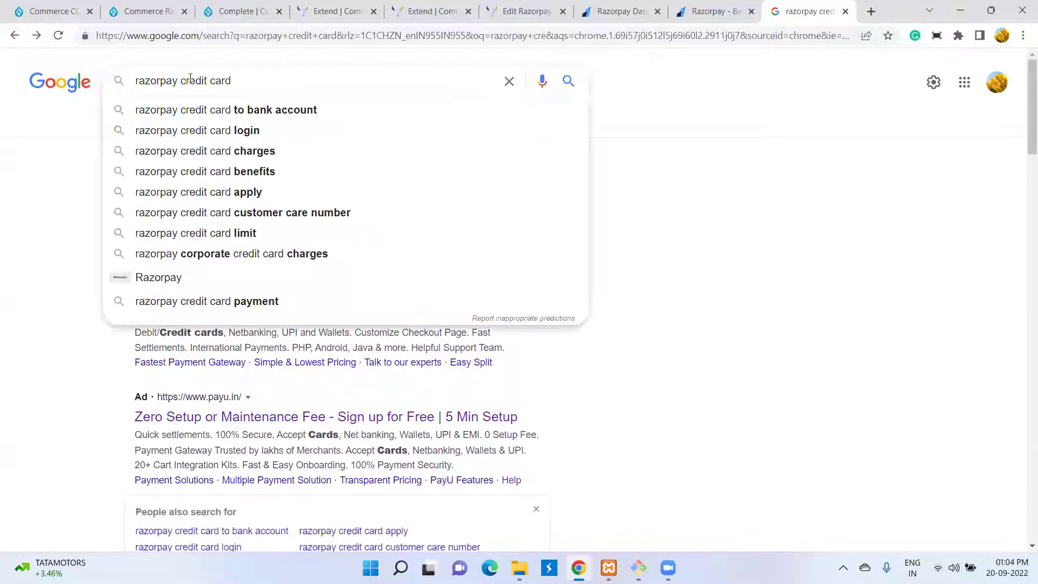
text(test)
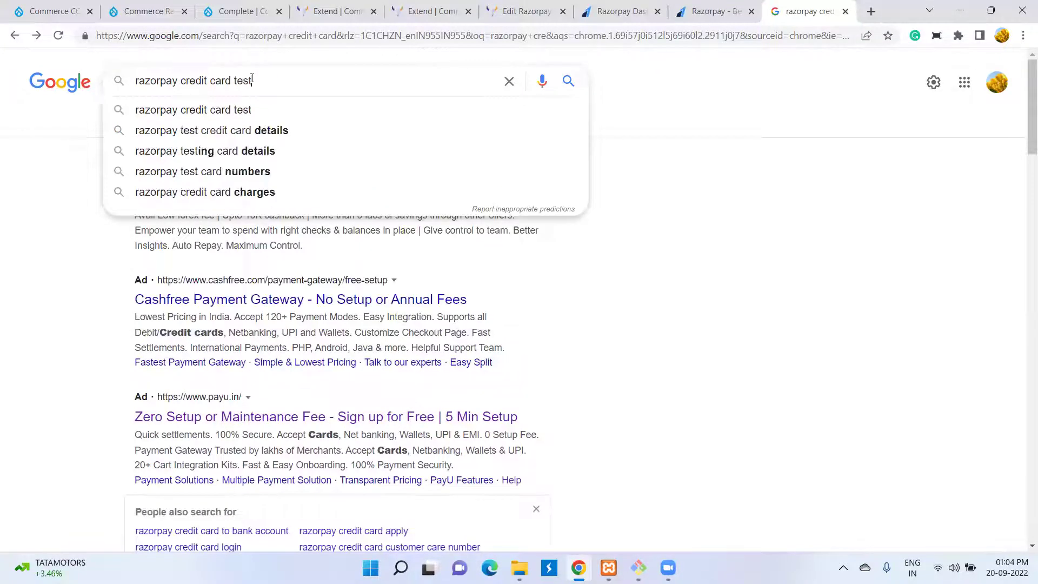
key(Return)
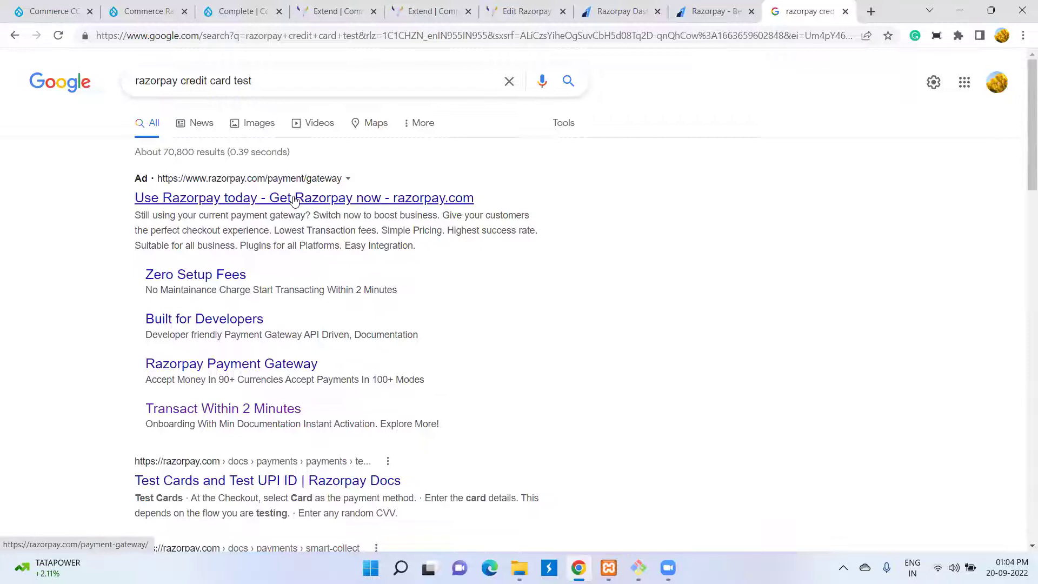
click(214, 480)
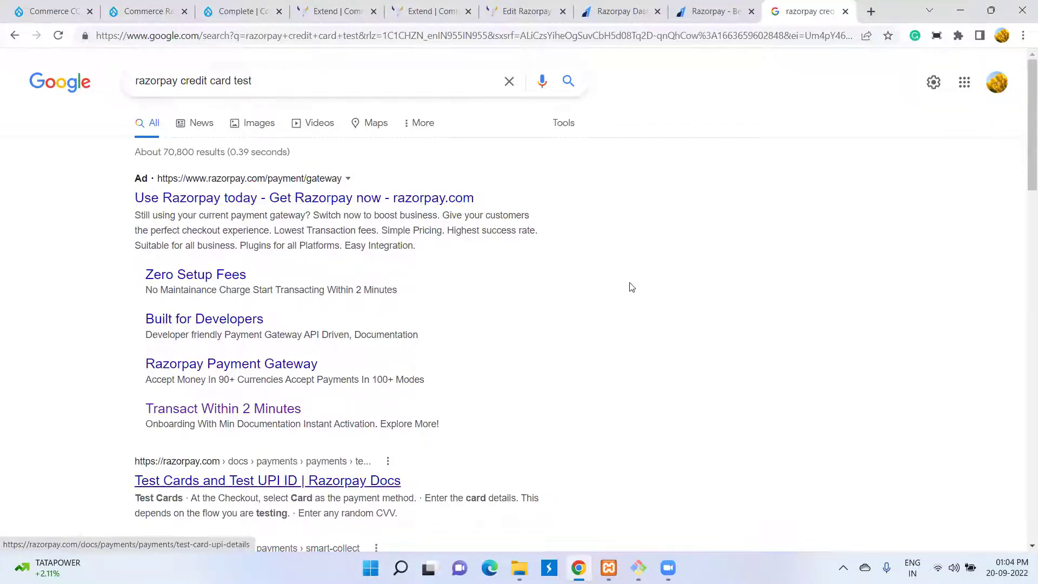
scroll(631, 287, down, 10)
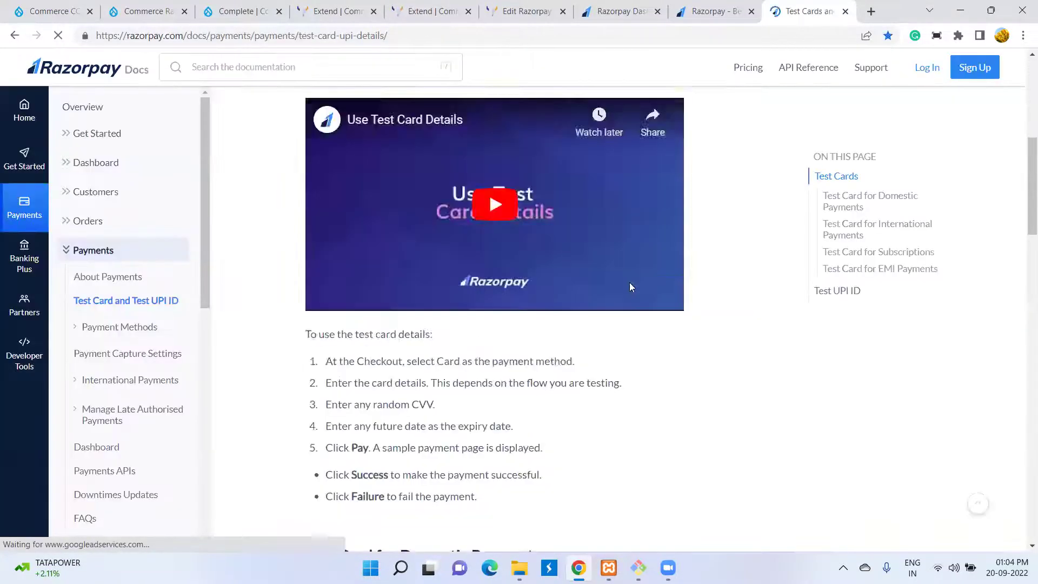
scroll(554, 236, down, 7)
scroll(552, 236, up, 4)
scroll(547, 237, down, 3)
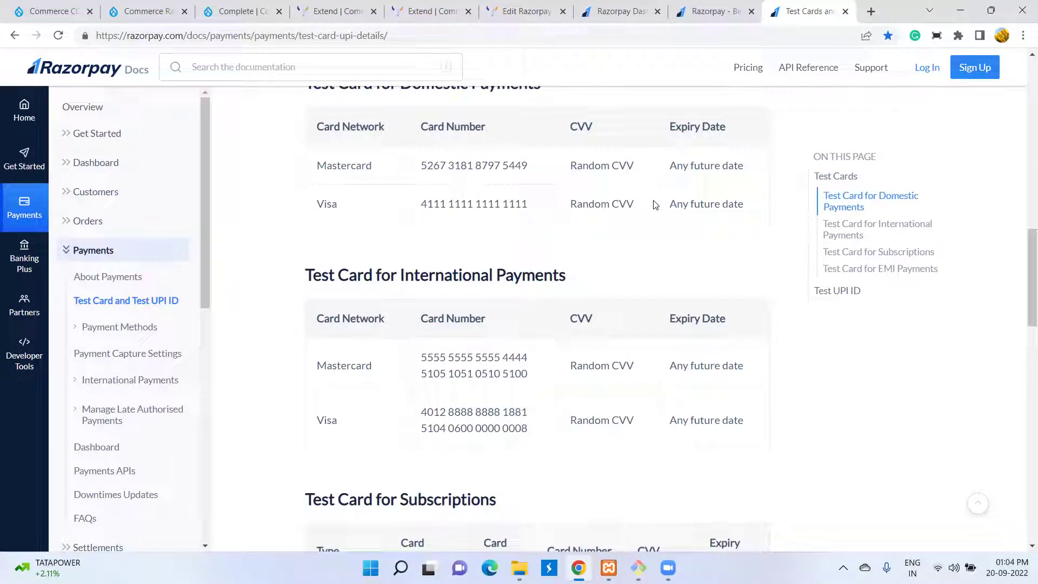
- Review the Razorpay API keys, completed checkout and project pages, ending on the Razorpay gateway form
click(720, 5)
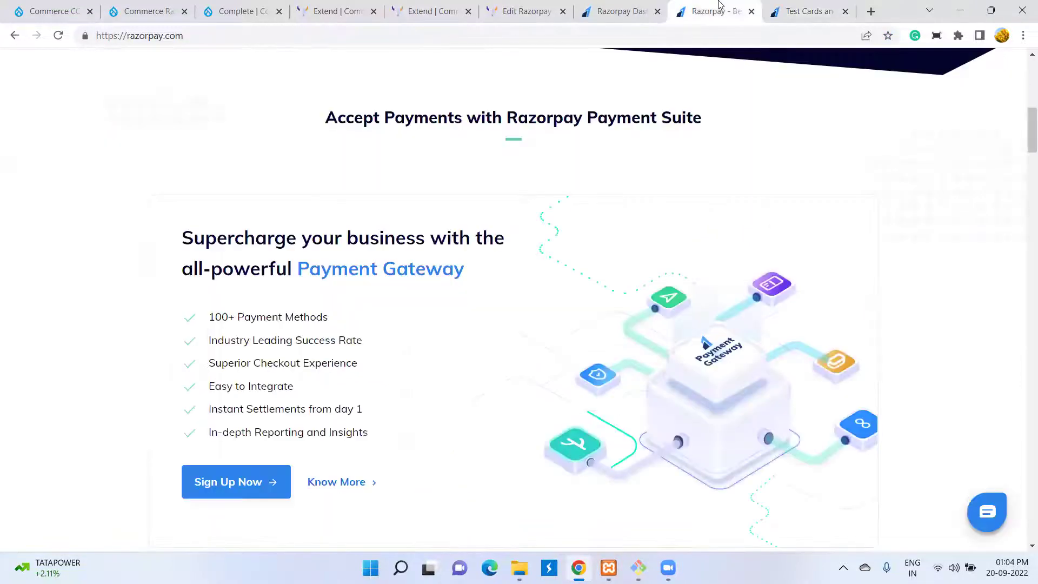
click(606, 6)
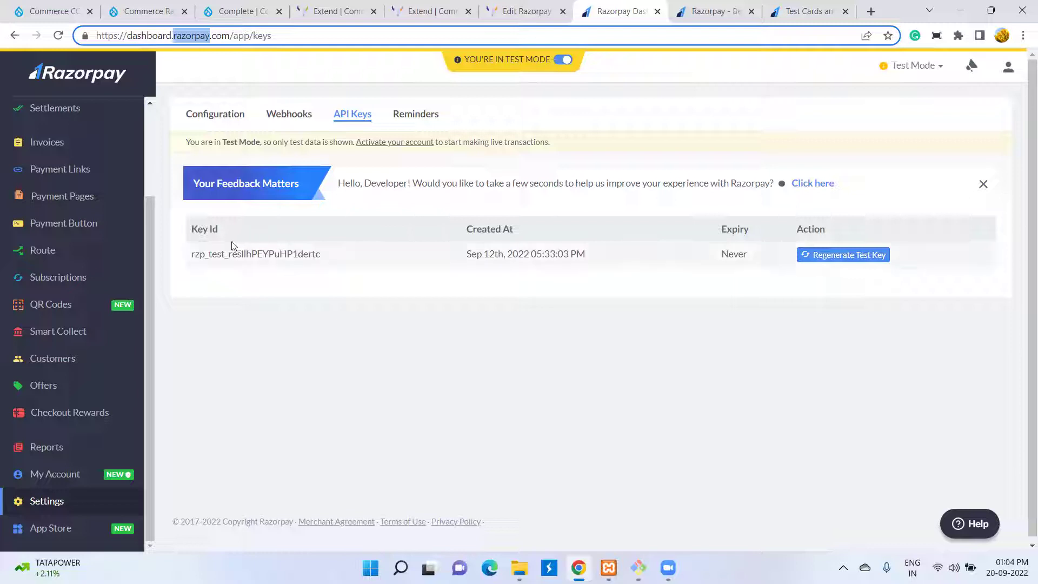
click(222, 11)
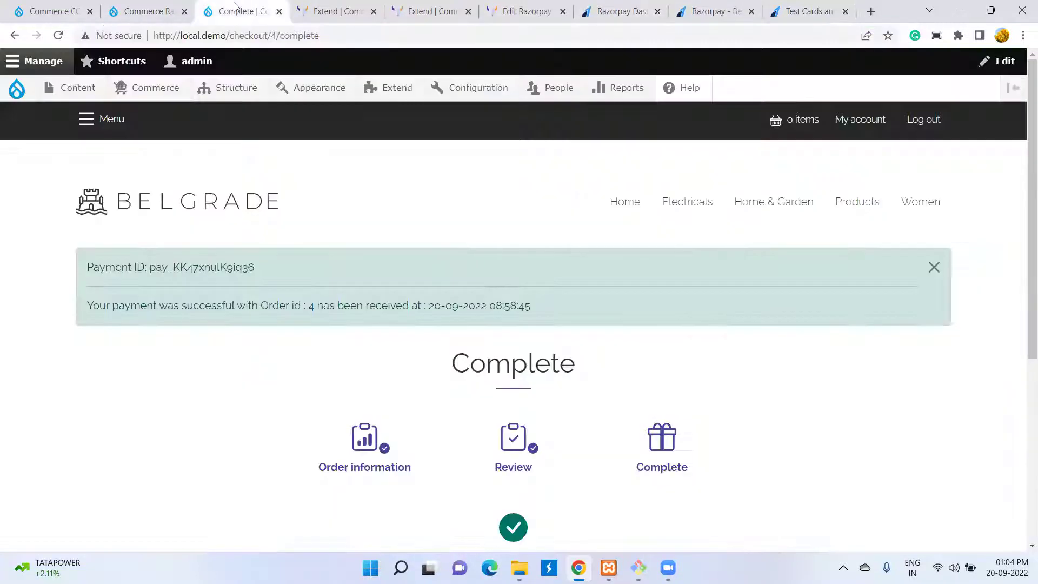
click(129, 7)
click(16, 11)
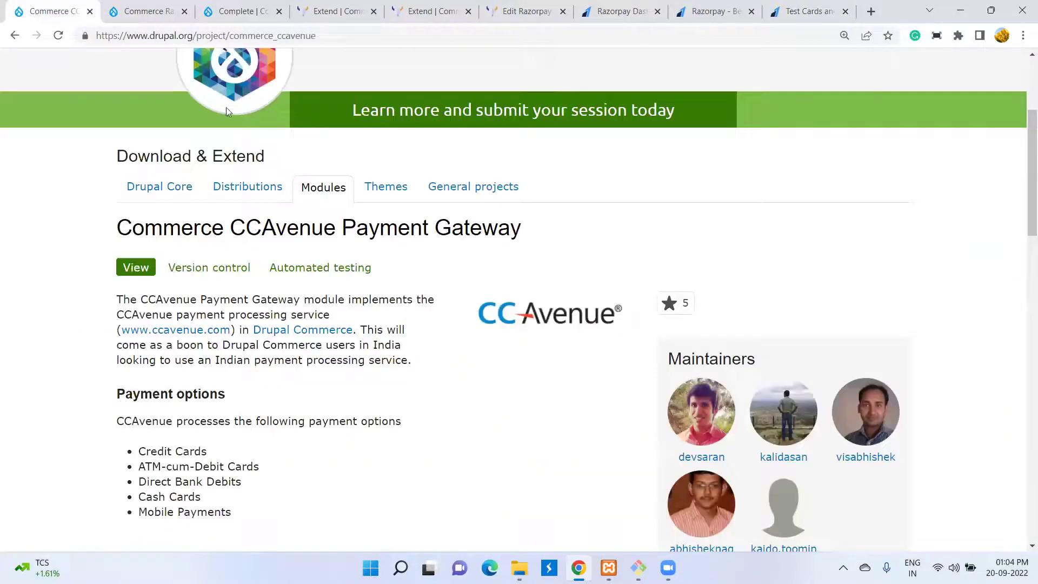
click(332, 11)
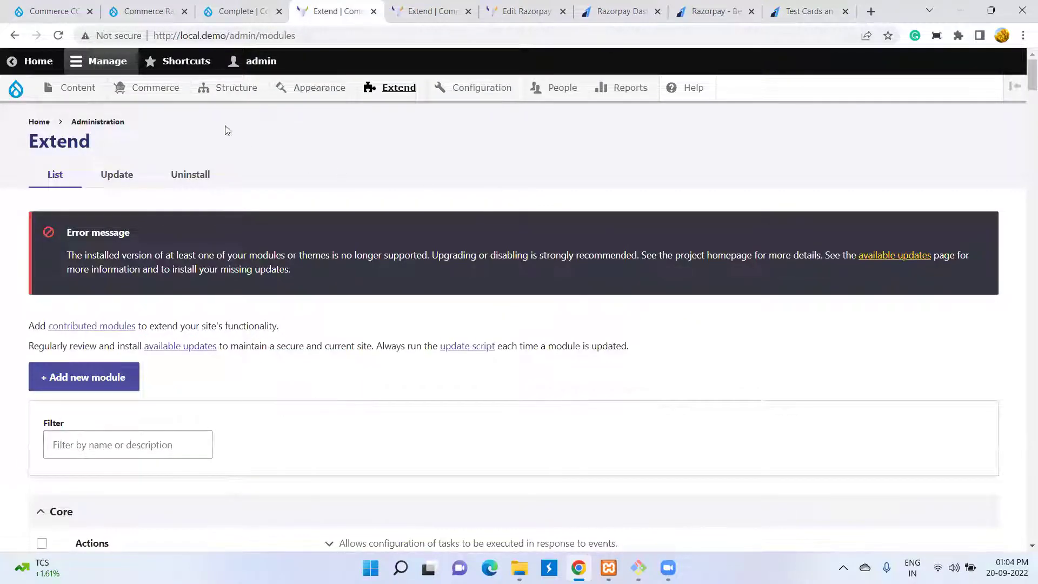
click(433, 11)
click(532, 11)
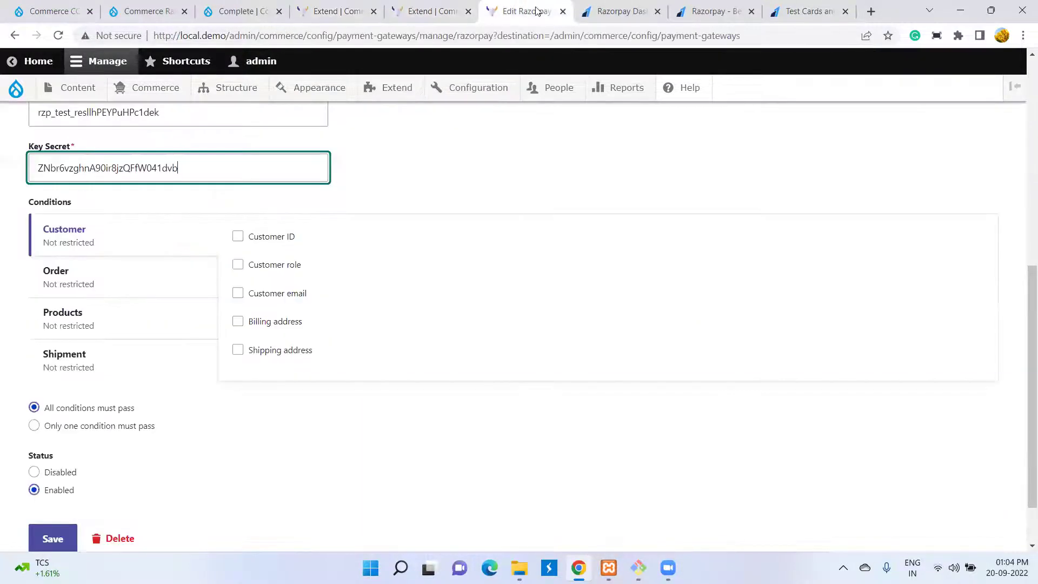
scroll(478, 228, up, 8)
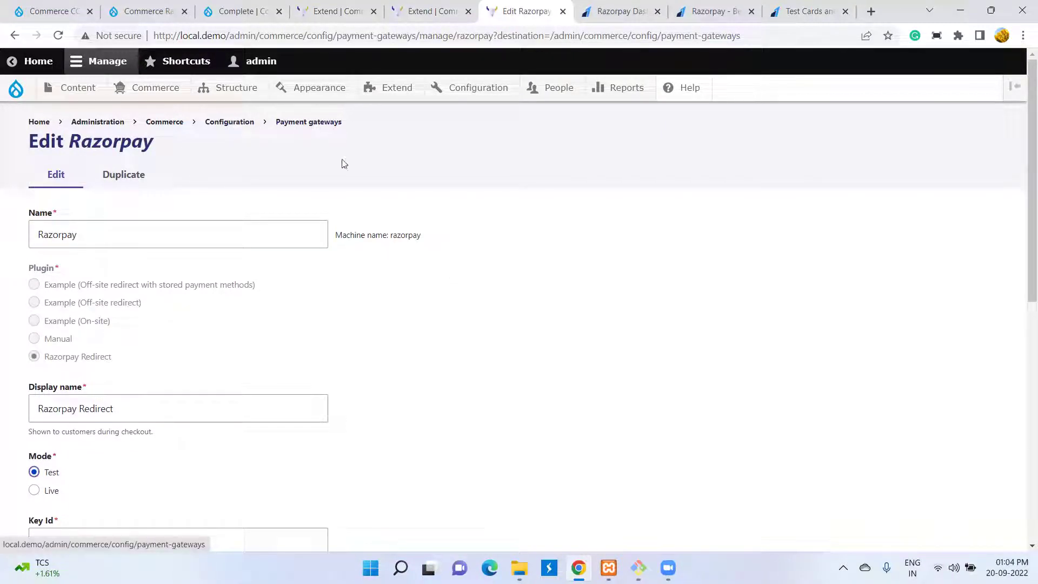
scroll(198, 308, down, 4)
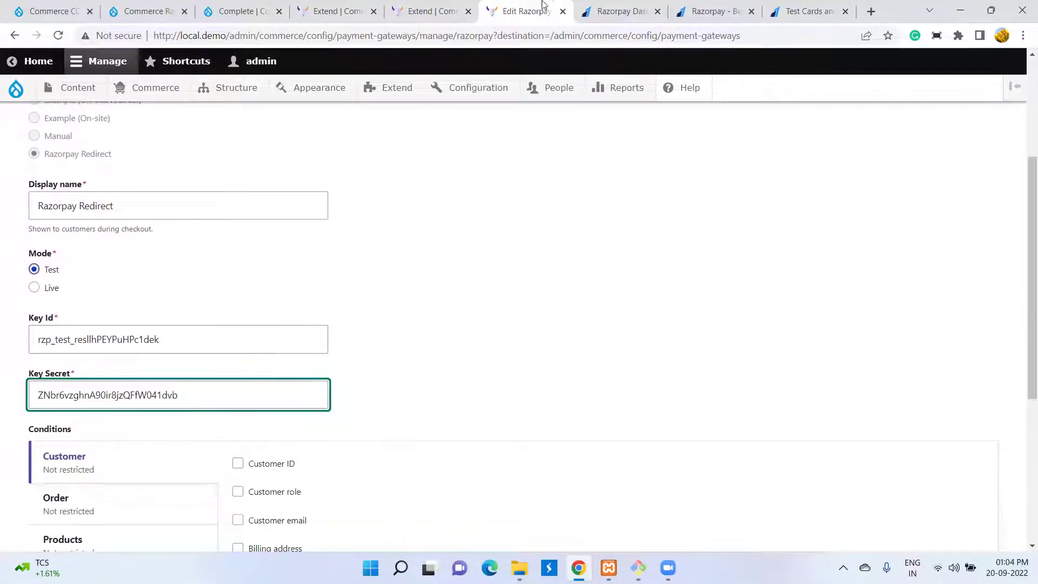
- Recheck the test cards docs and API keys, then go to the site's Extend modules page
click(714, 11)
click(856, 7)
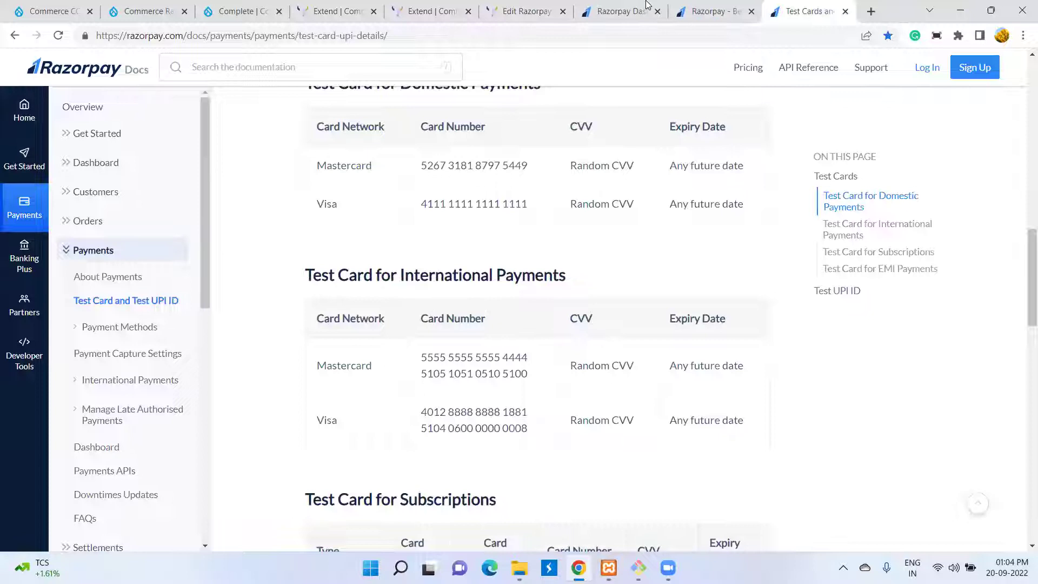
click(638, 10)
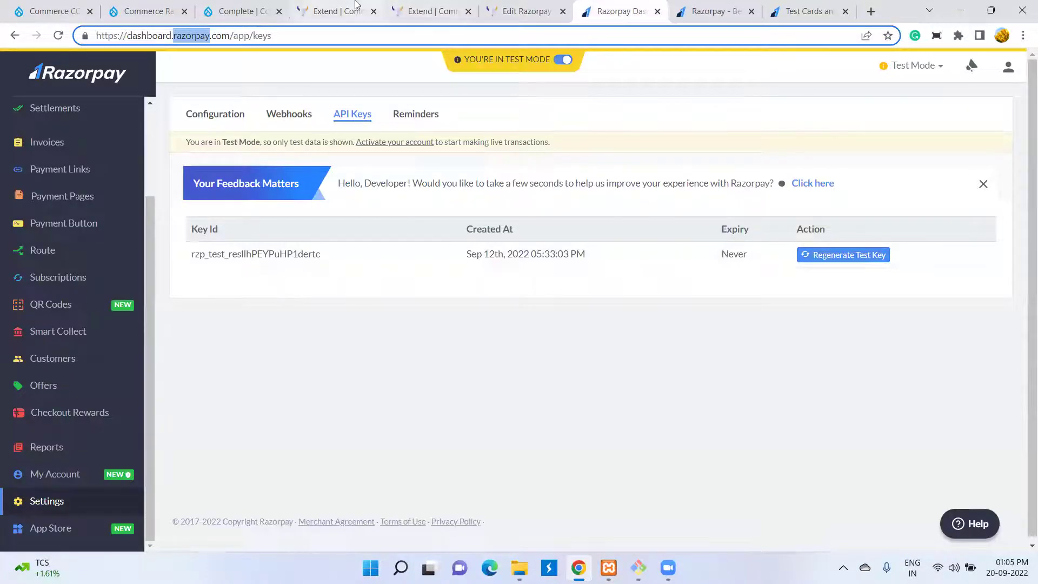
click(365, 7)
click(357, 8)
click(430, 8)
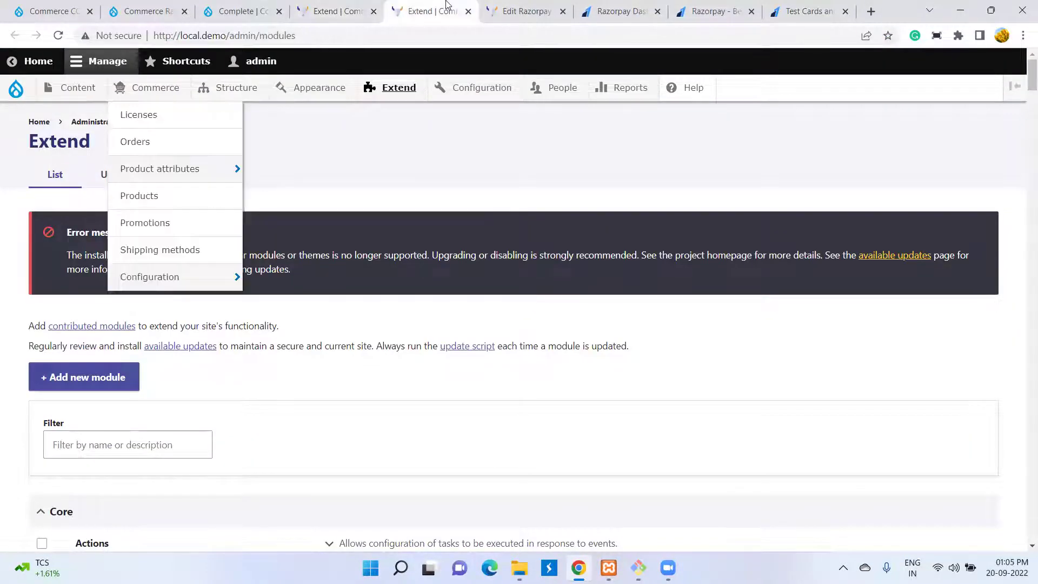
click(529, 8)
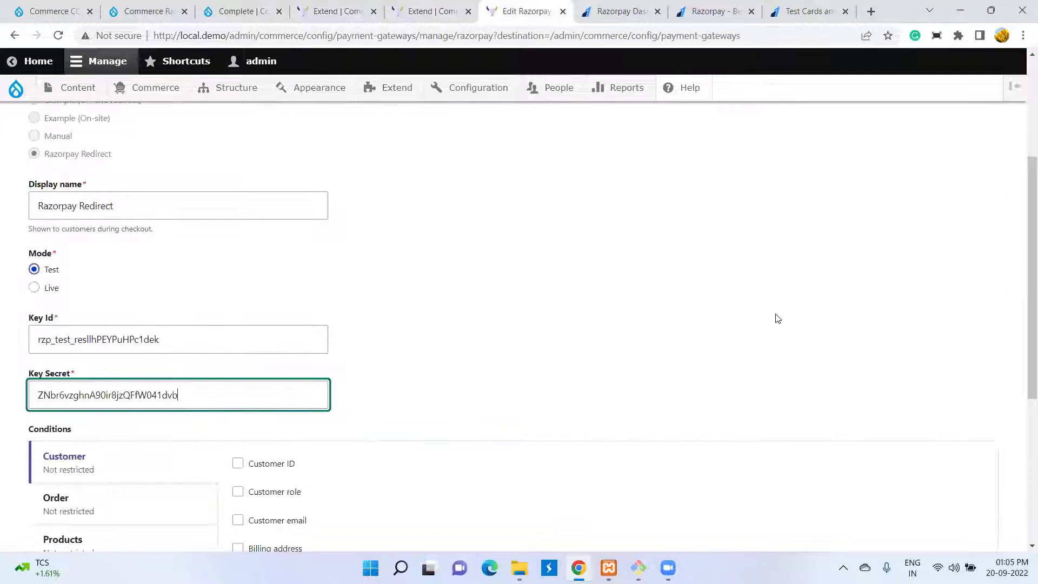
scroll(775, 320, up, 4)
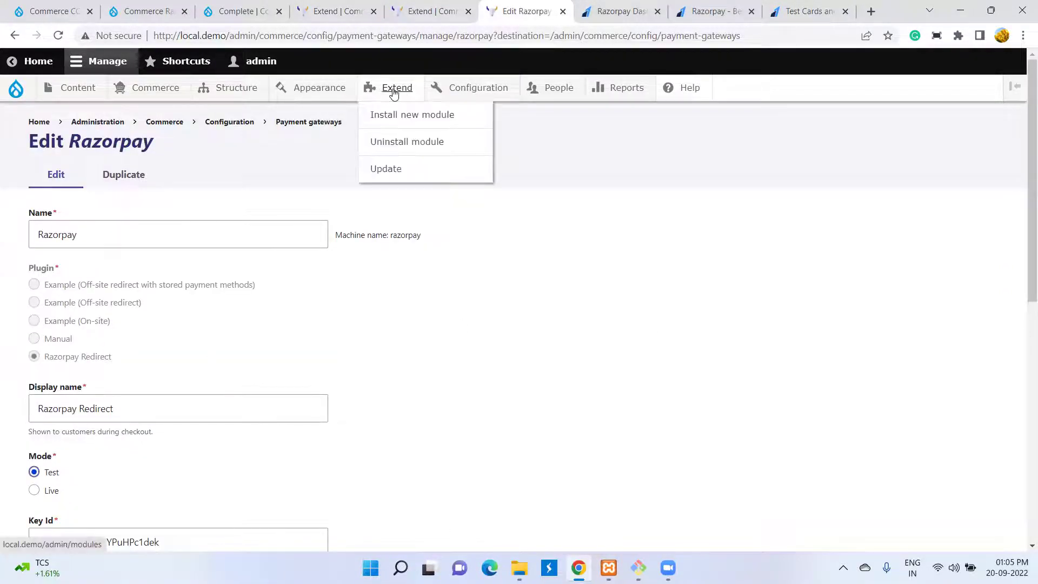
click(426, 9)
- Filter the Extend module list with 'ra' to find Commerce Razorpay
click(103, 445)
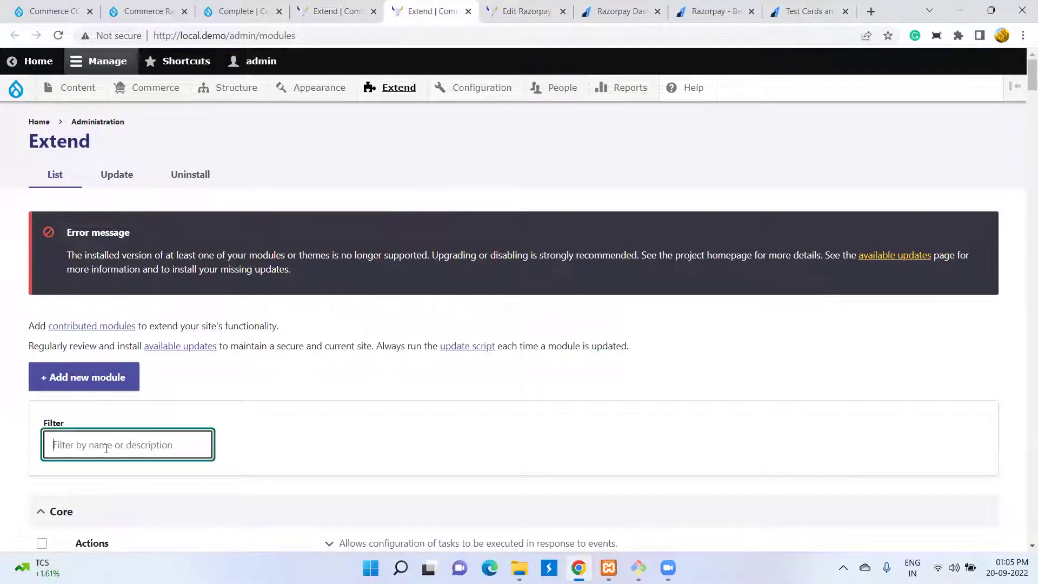
text(ra)
scroll(106, 449, down, 7)
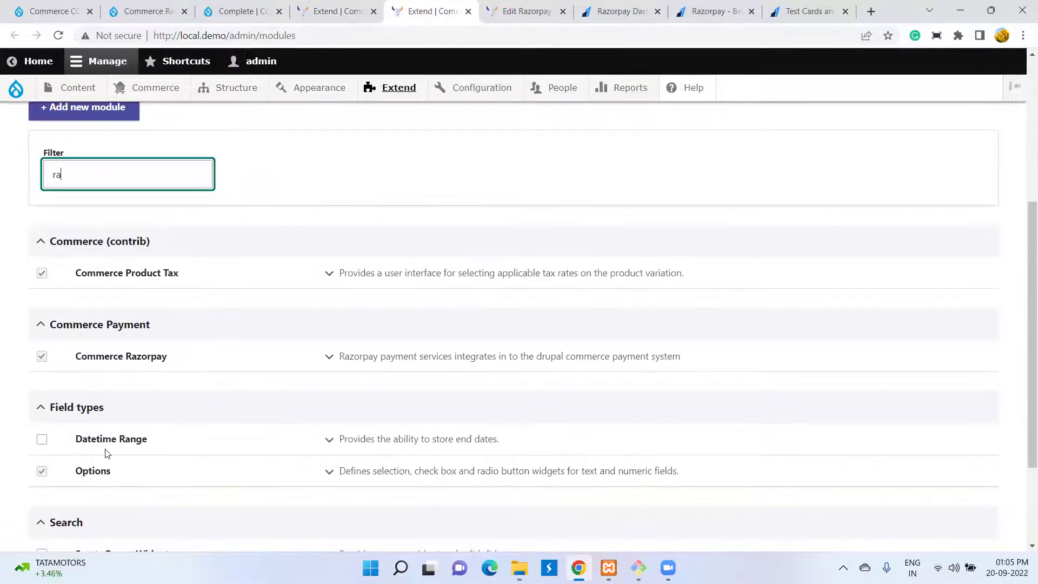
scroll(159, 448, up, 5)
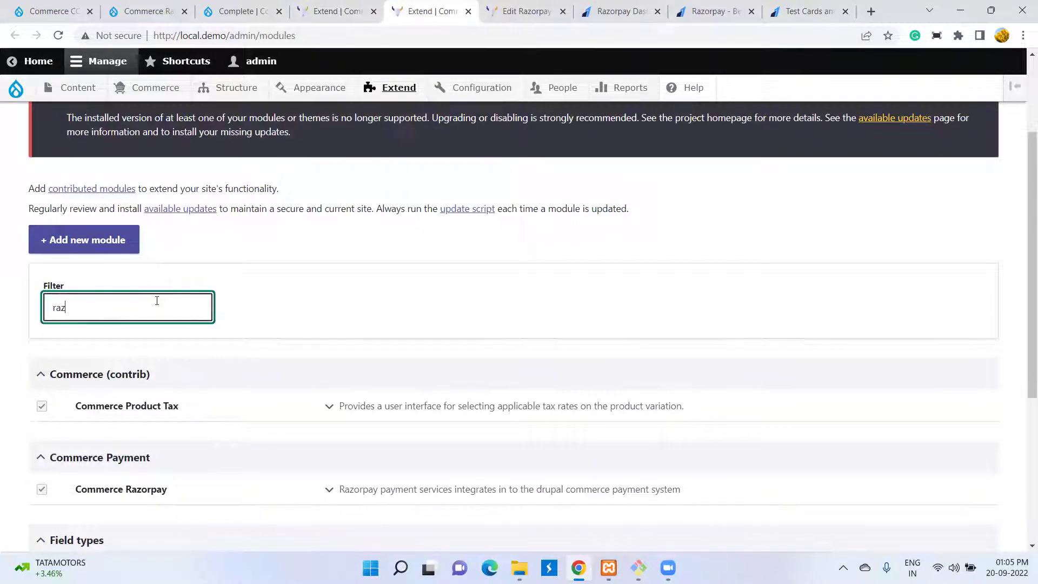
- Expand the Commerce Razorpay module details, then switch to the drupal.org project tab
click(416, 417)
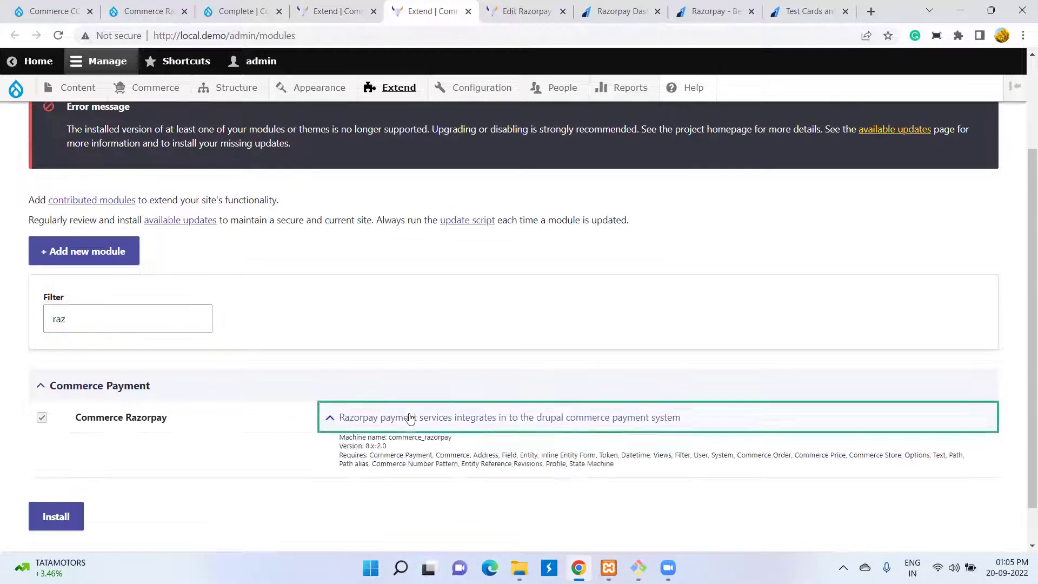
scroll(46, 379, down, 1)
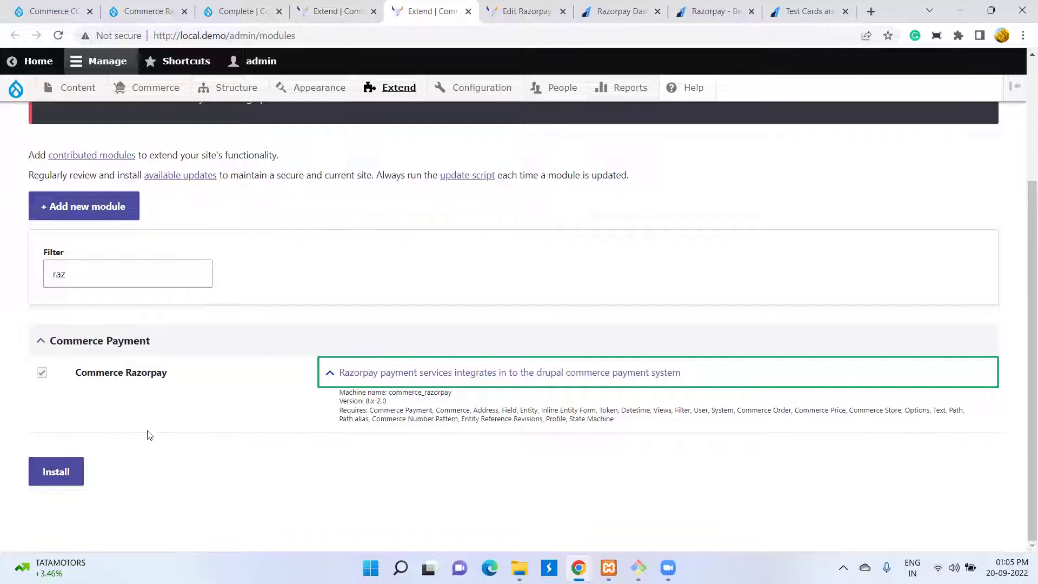
scroll(184, 423, up, 3)
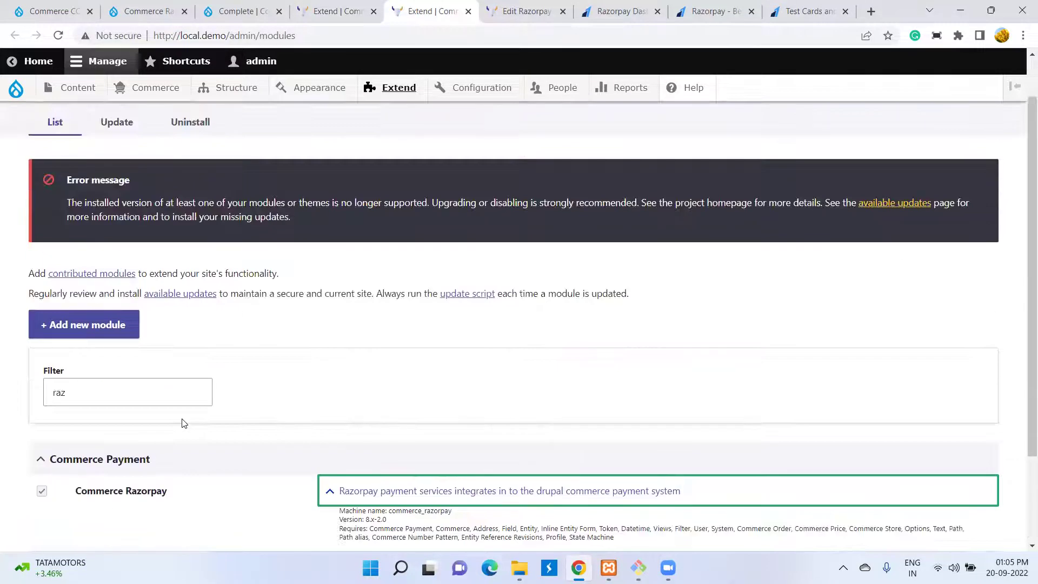
scroll(184, 423, up, 1)
scroll(184, 423, down, 4)
scroll(184, 424, up, 4)
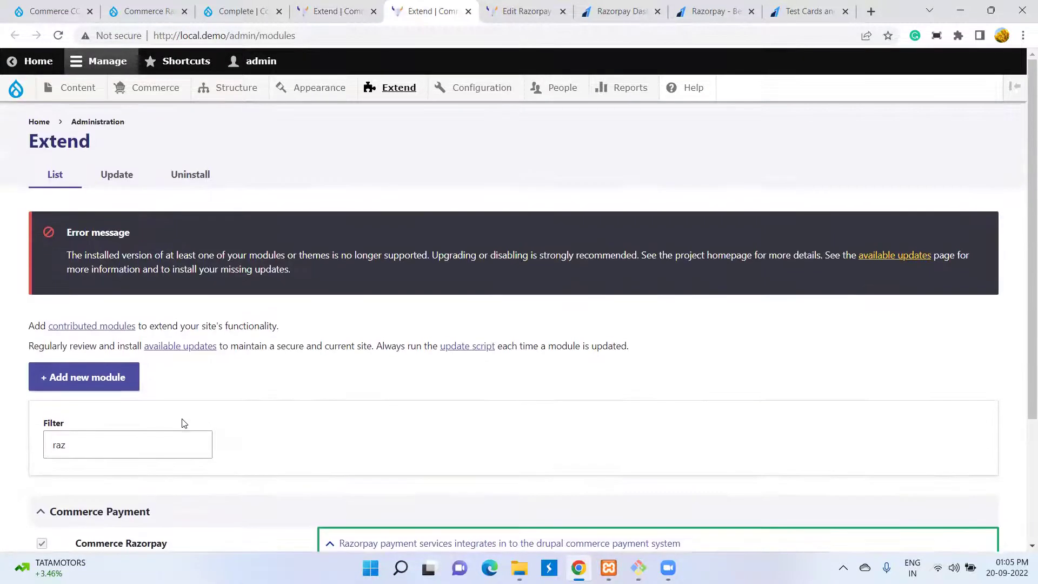
click(51, 11)
- Select the 2.0 composer install command on the Commerce Razorpay project page
click(141, 13)
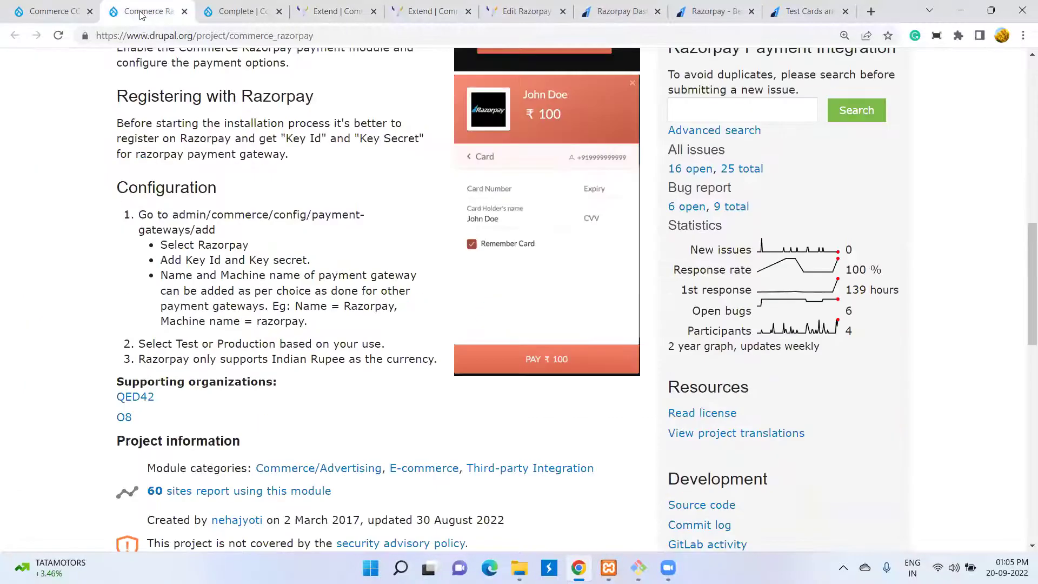
scroll(295, 417, down, 3)
scroll(235, 362, down, 3)
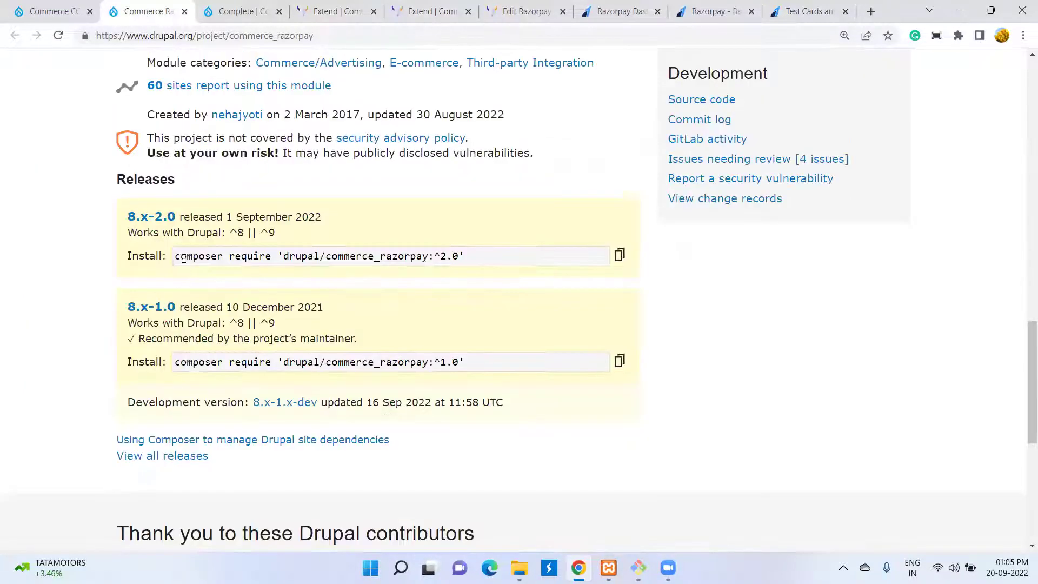
drag(175, 256, 491, 284)
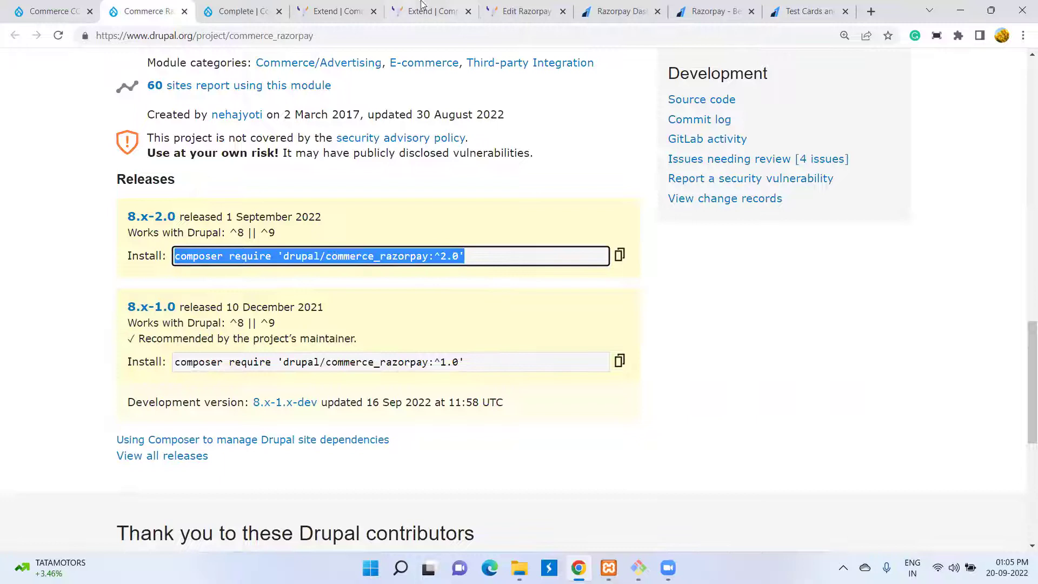
- Look over the Extend list, test cards, API keys and checkout tabs, ending on the Razorpay gateway form
click(420, 6)
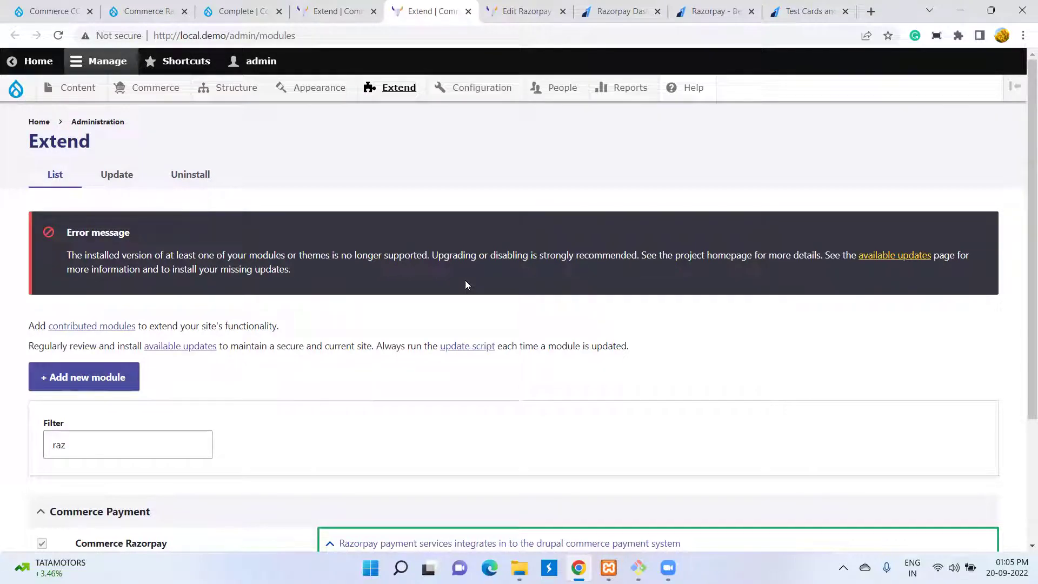
scroll(473, 286, down, 3)
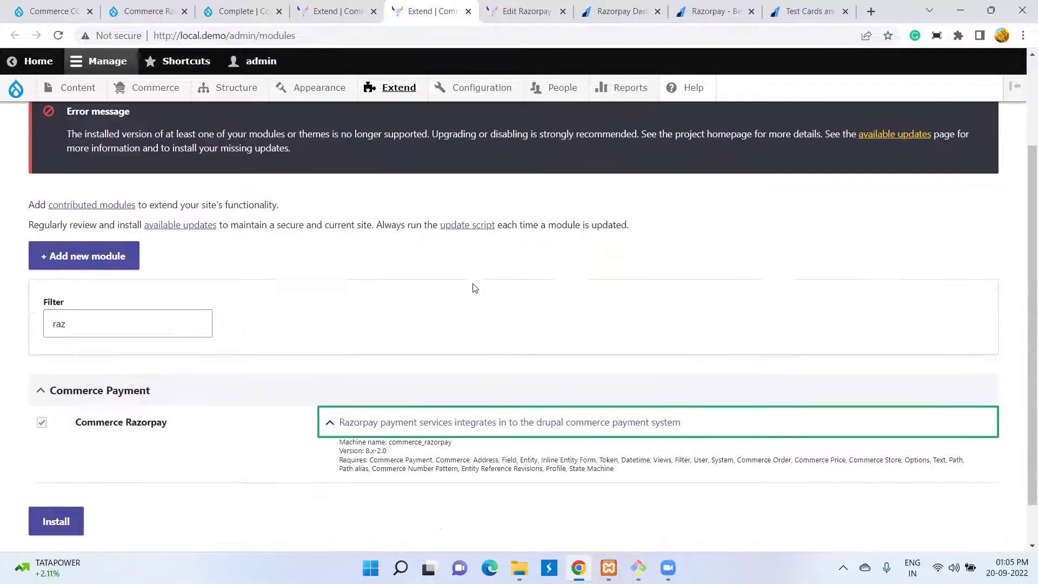
click(801, 7)
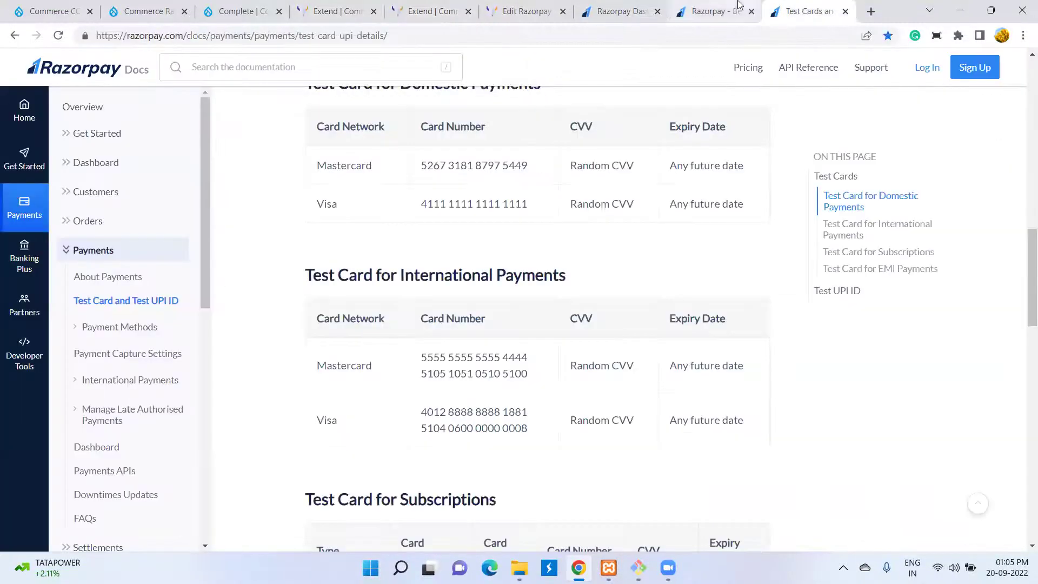
click(725, 8)
click(646, 9)
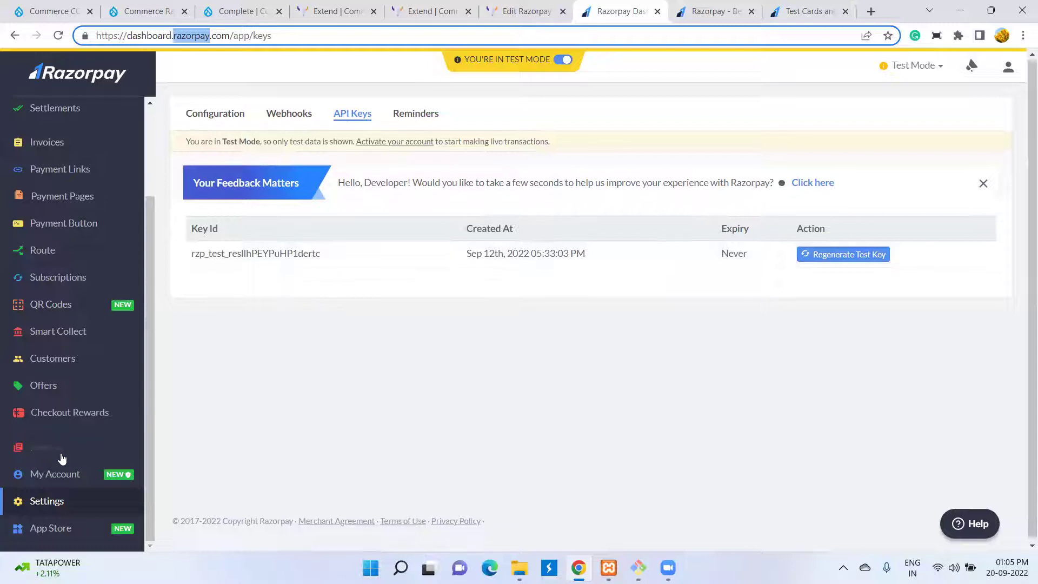
scroll(63, 459, down, 1)
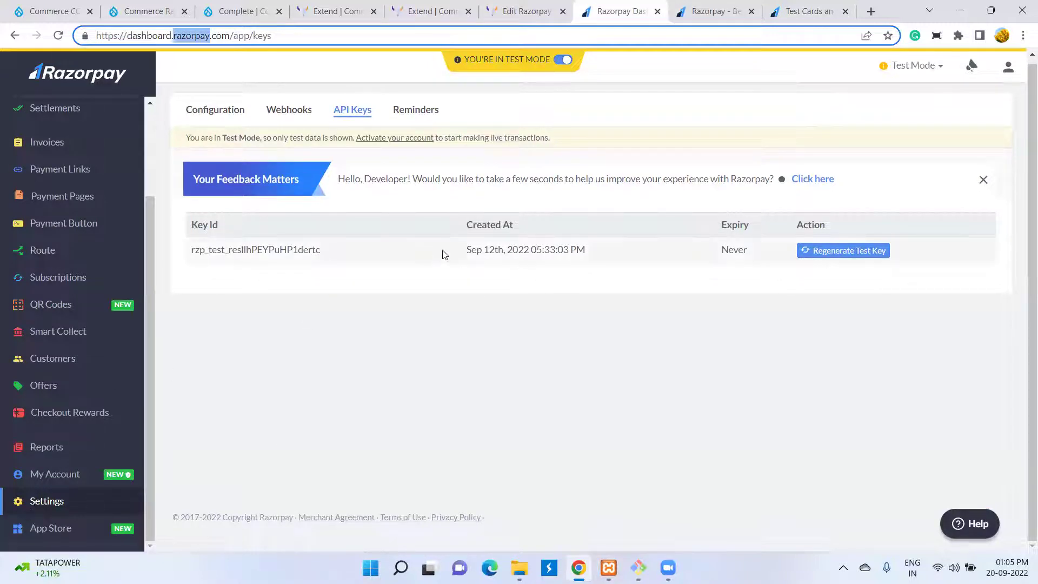
click(247, 8)
click(134, 8)
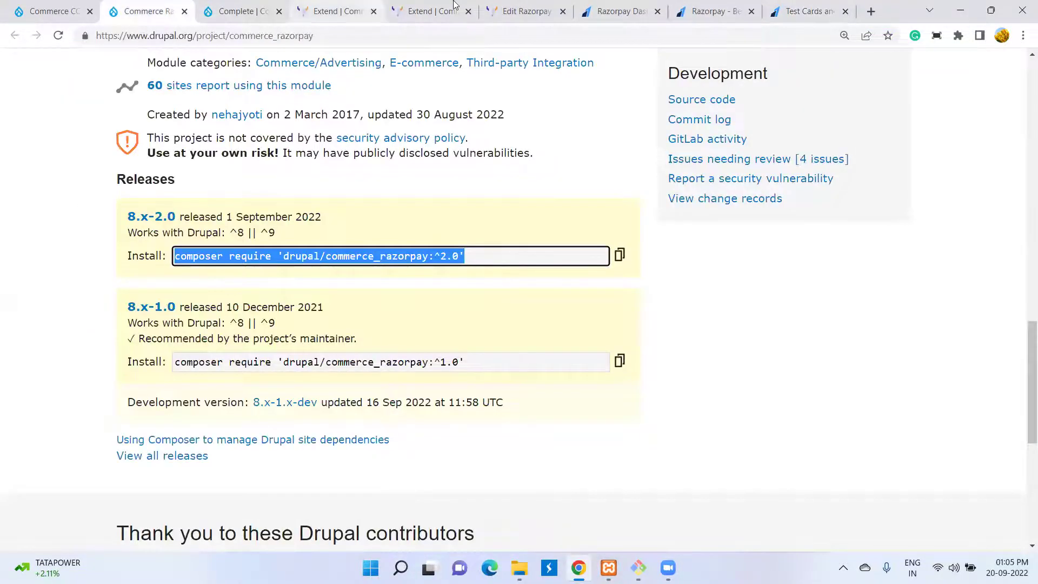
click(455, 5)
click(525, 11)
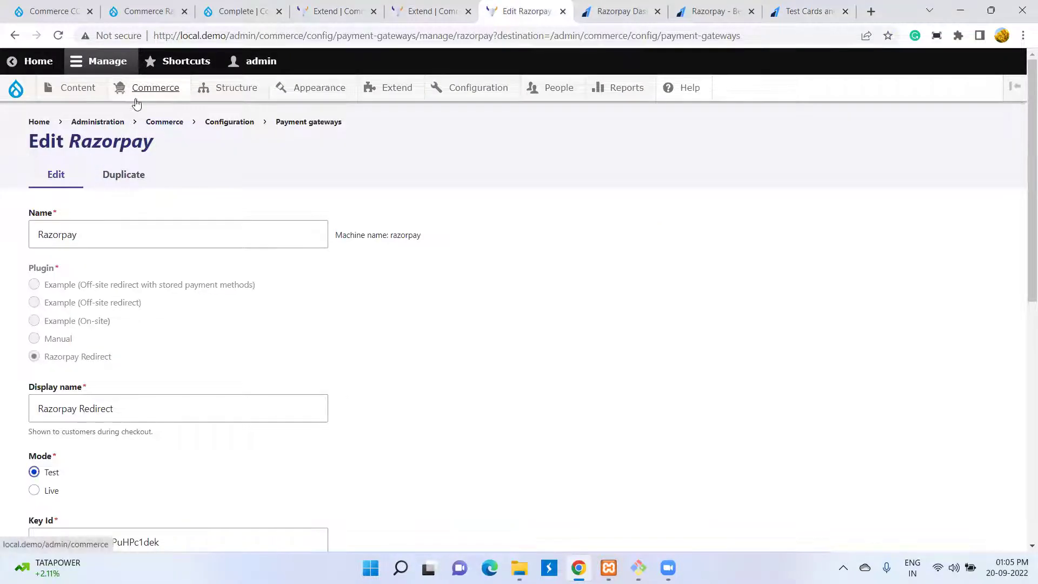
- Check the Razorpay gateway form's Display name through Enabled status, then show the completed checkout
mouse_move(136, 100)
mouse_move(130, 277)
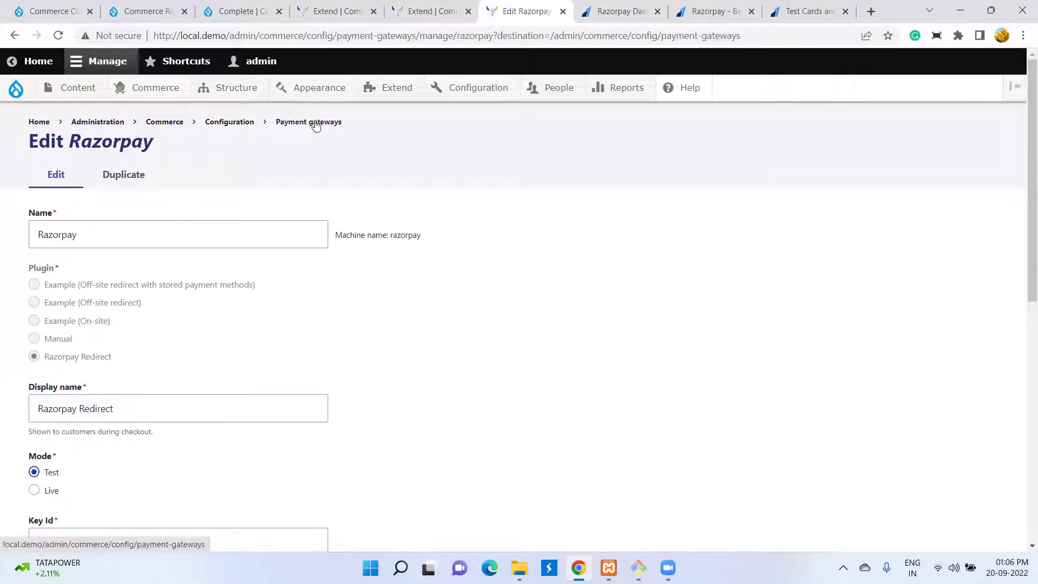
scroll(364, 249, down, 2)
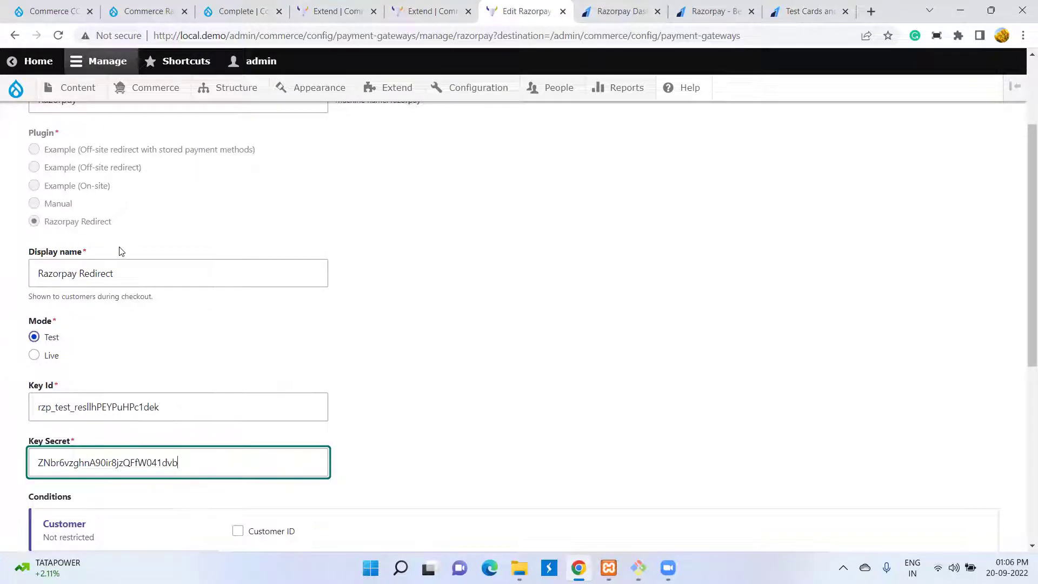
scroll(120, 251, down, 1)
drag(37, 203, 135, 208)
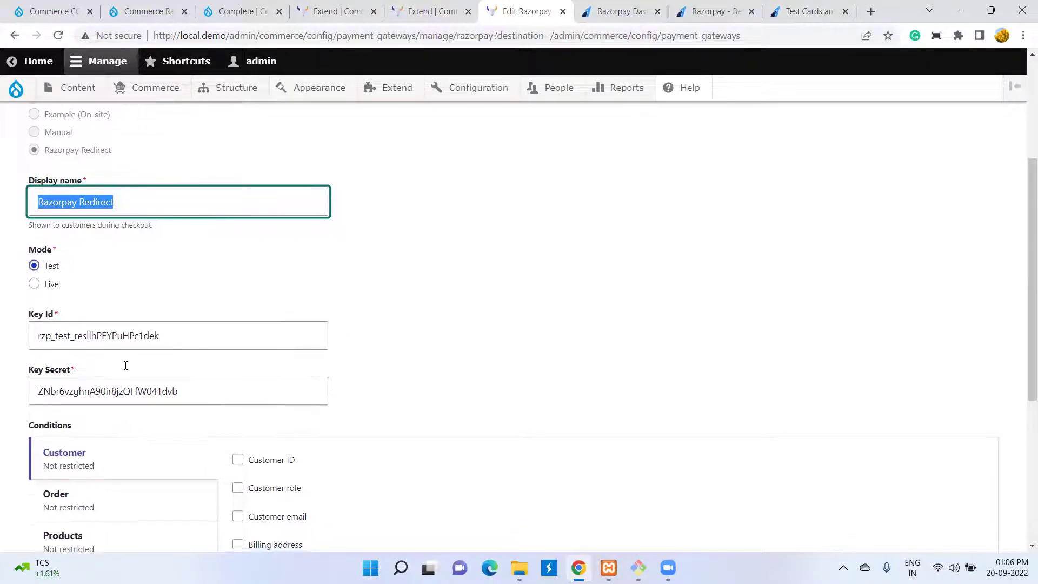
scroll(138, 274, down, 2)
scroll(141, 330, down, 2)
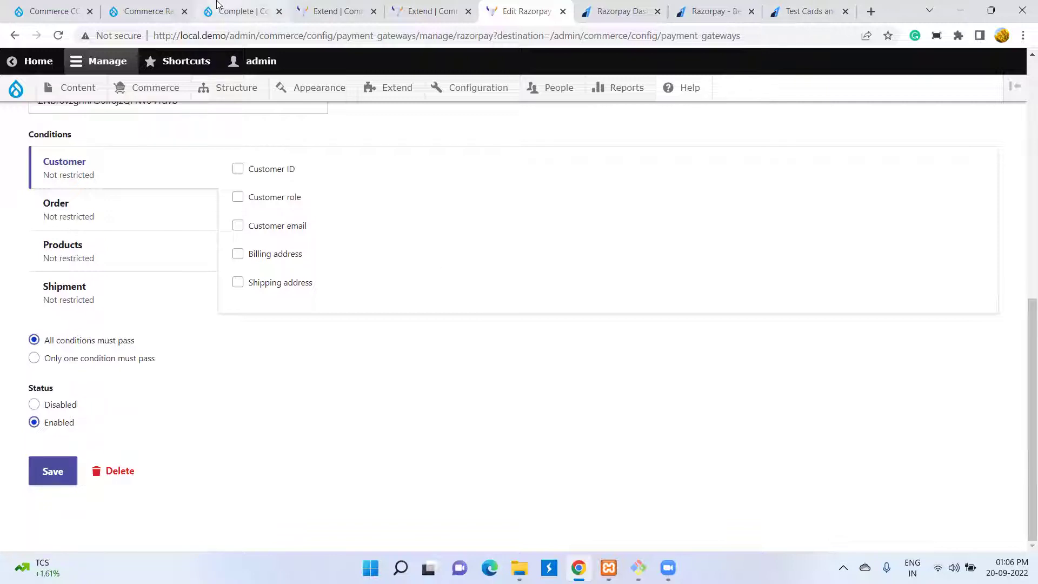
click(274, 5)
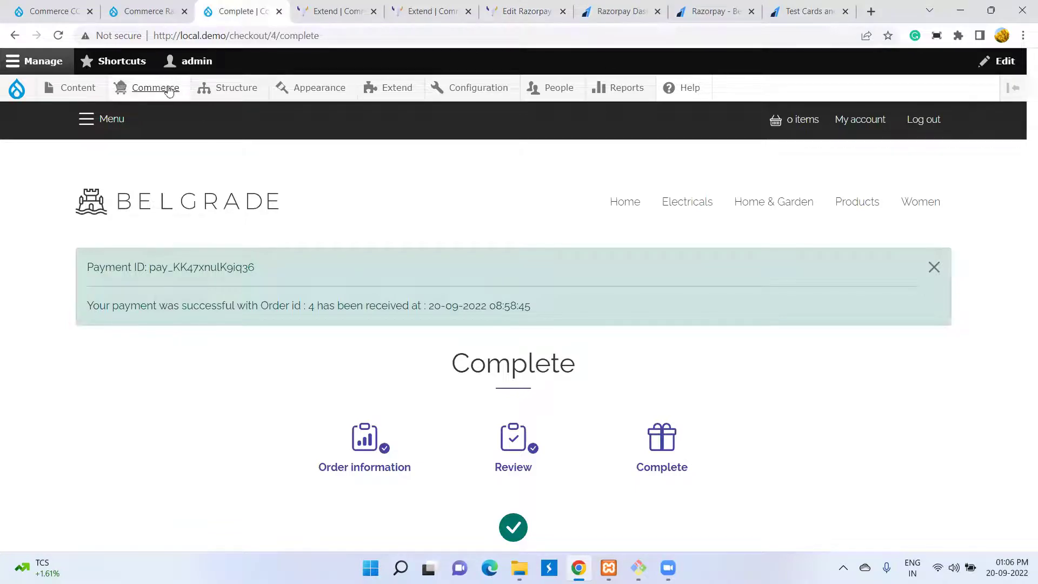
- In a duplicated tab, add the 24" x 36" Flowers Print product to the cart
right_click(234, 12)
click(272, 111)
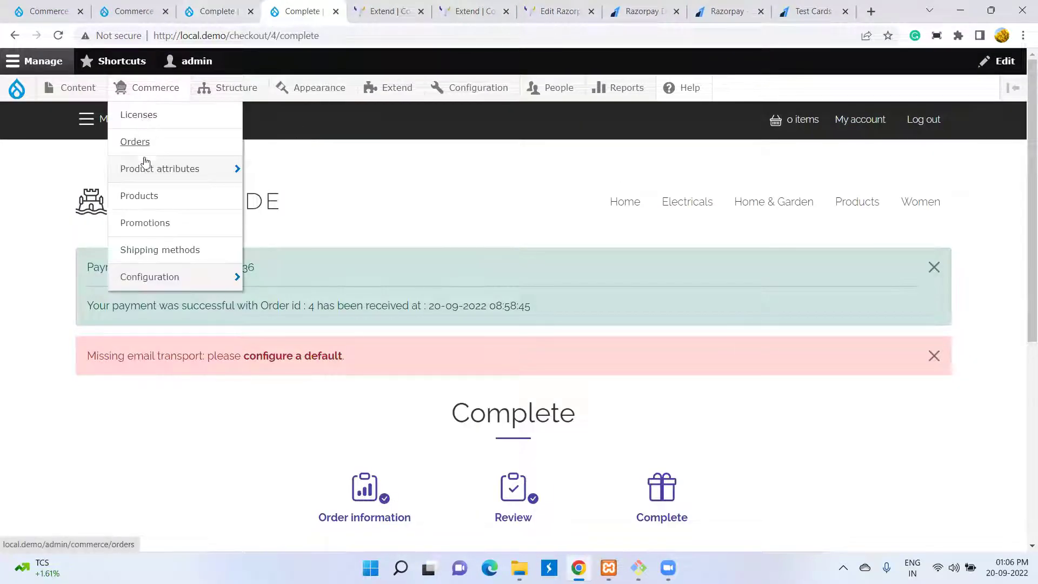
click(141, 197)
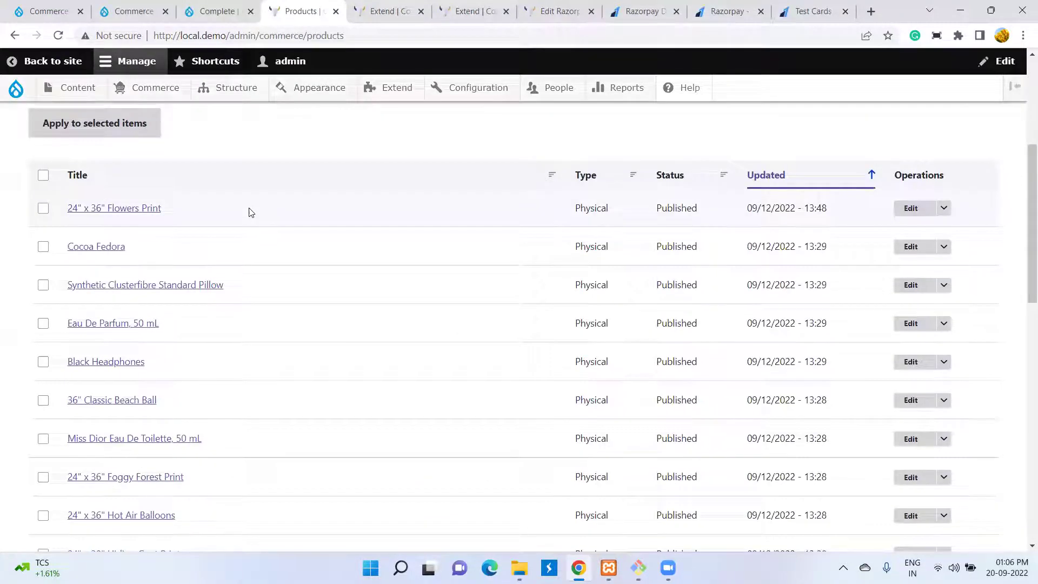
click(107, 211)
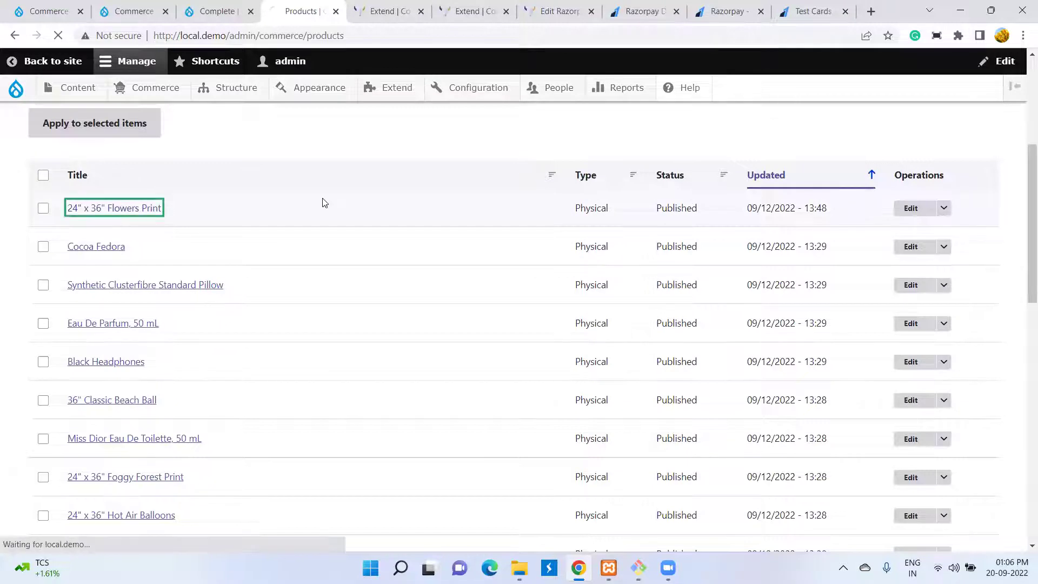
scroll(281, 213, down, 7)
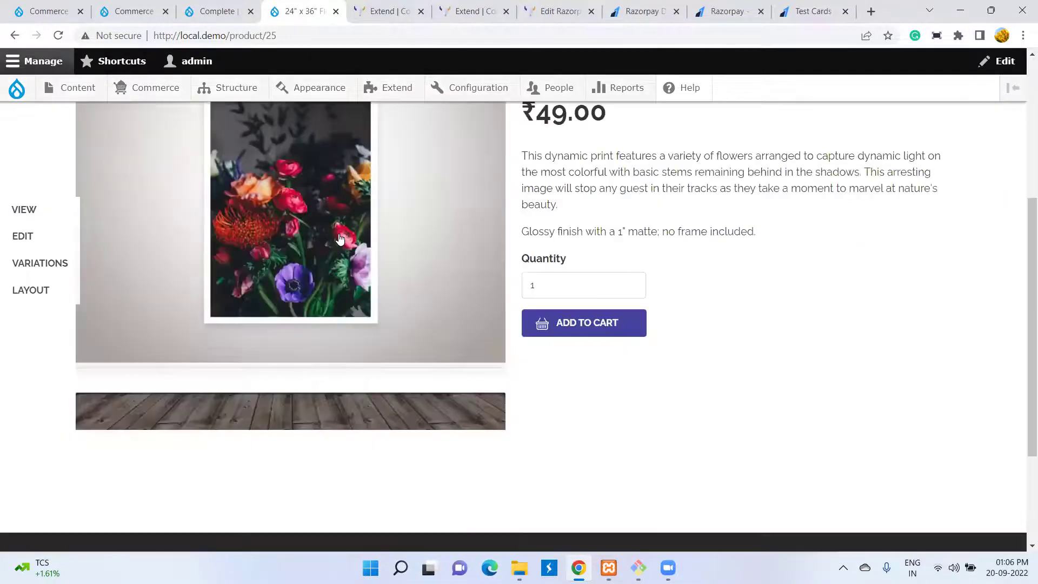
click(593, 160)
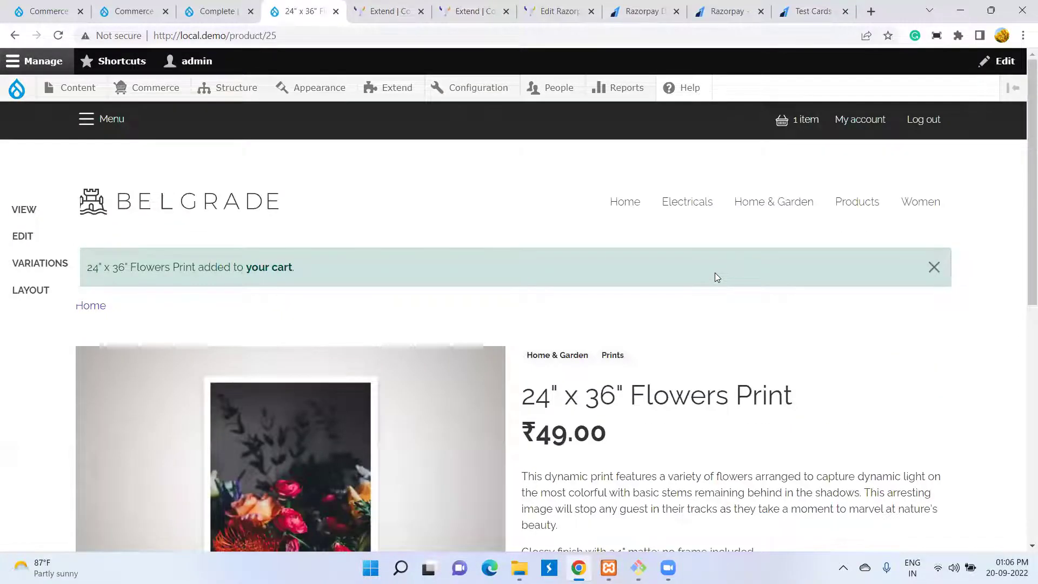
- Open the full cart page from the shopping bag, showing the Flowers Print at ₹49.00
scroll(716, 277, down, 5)
scroll(716, 277, down, 4)
scroll(715, 275, up, 8)
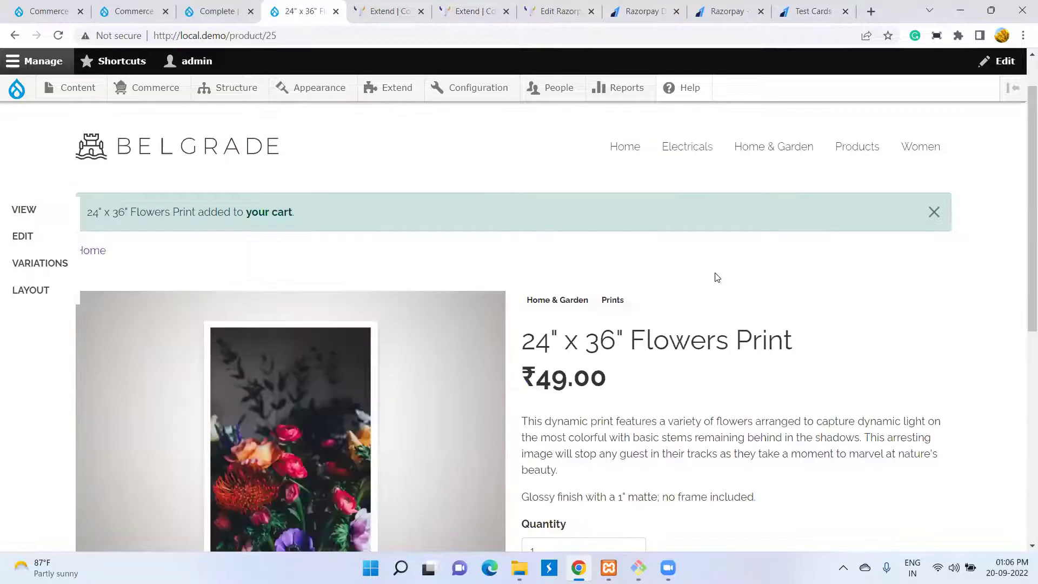
scroll(714, 276, down, 6)
scroll(717, 276, up, 2)
scroll(717, 273, up, 5)
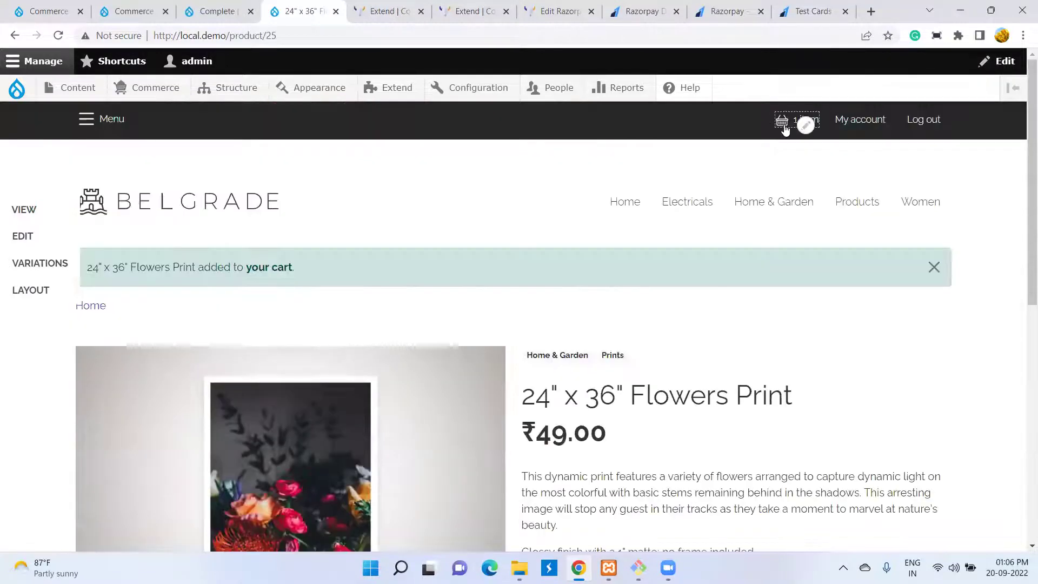
click(806, 124)
click(848, 246)
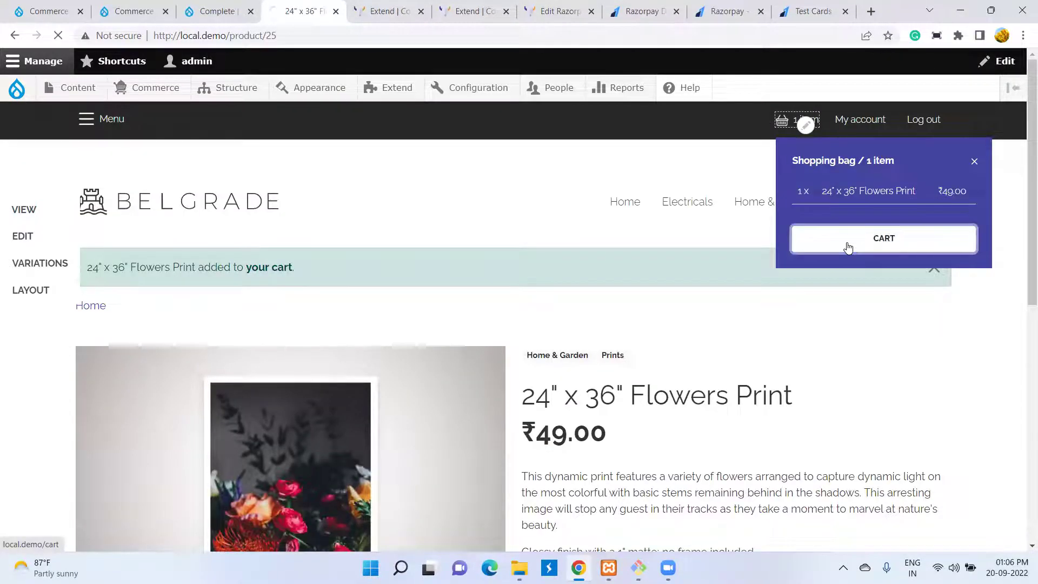
- Start checkout and enter 'test' as the shipping first and last name
scroll(711, 257, down, 4)
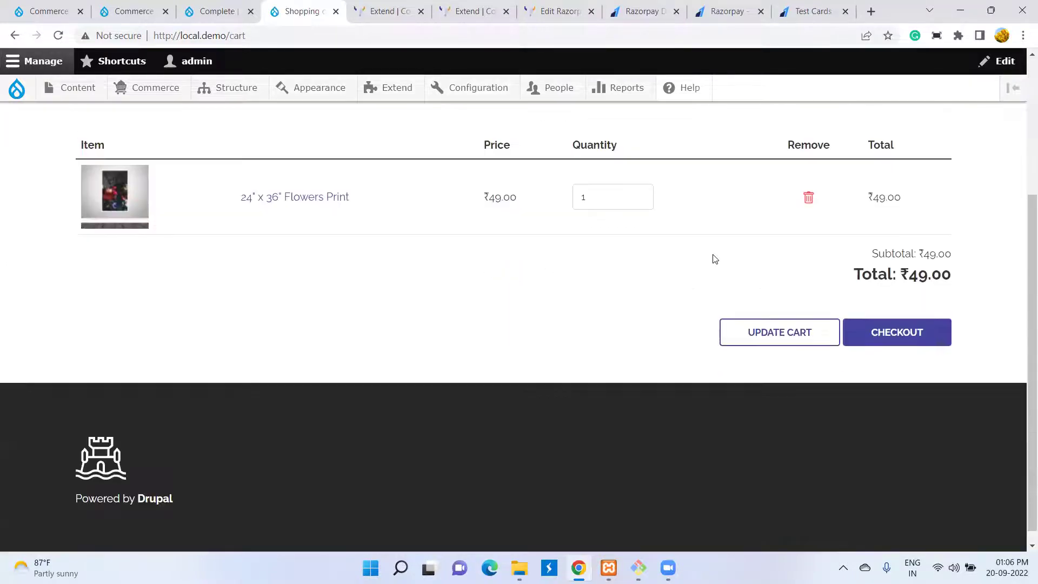
click(895, 338)
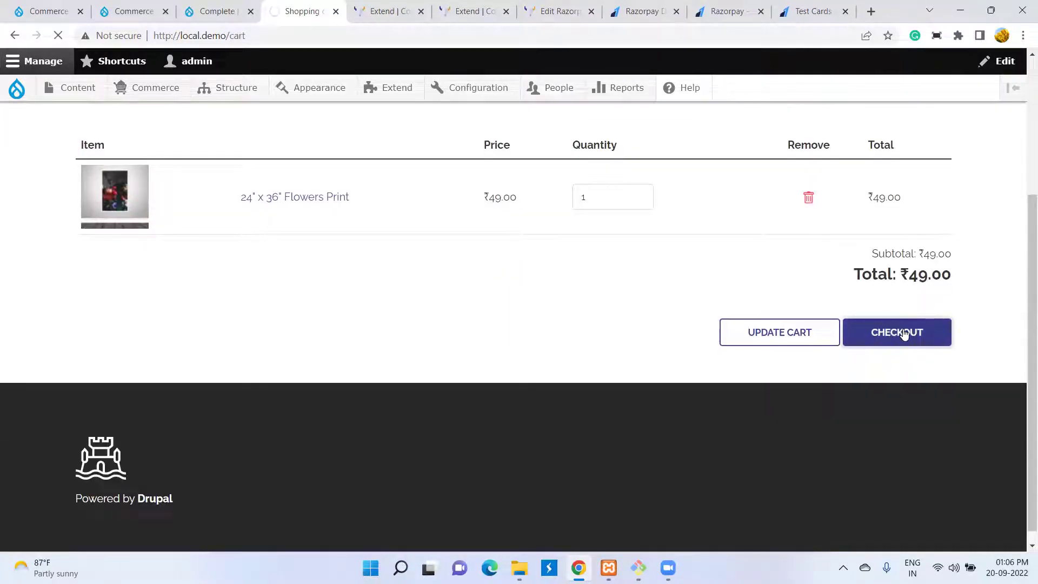
scroll(473, 265, down, 8)
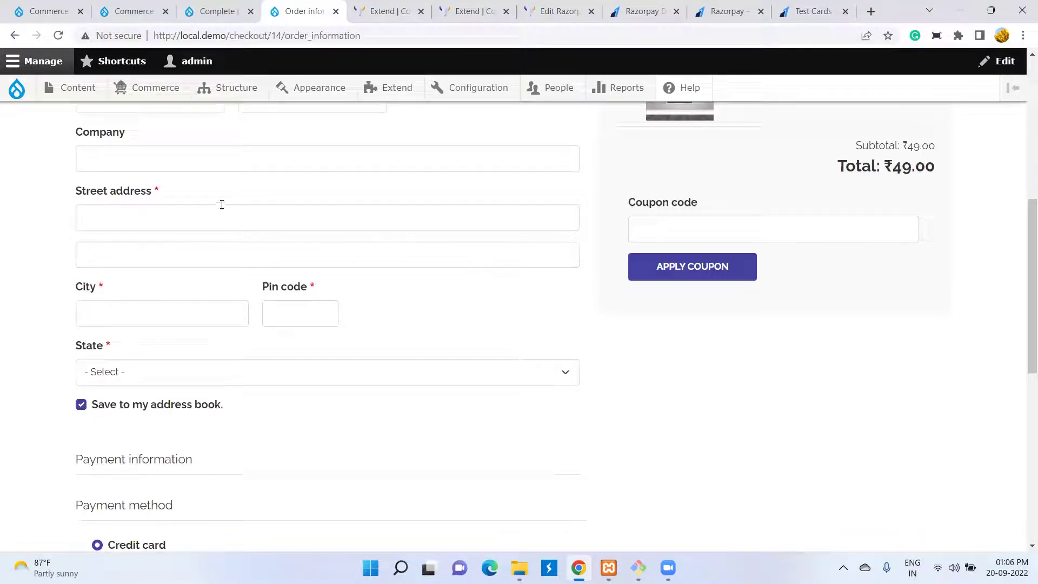
scroll(263, 239, up, 4)
click(164, 296)
text(test)
click(322, 297)
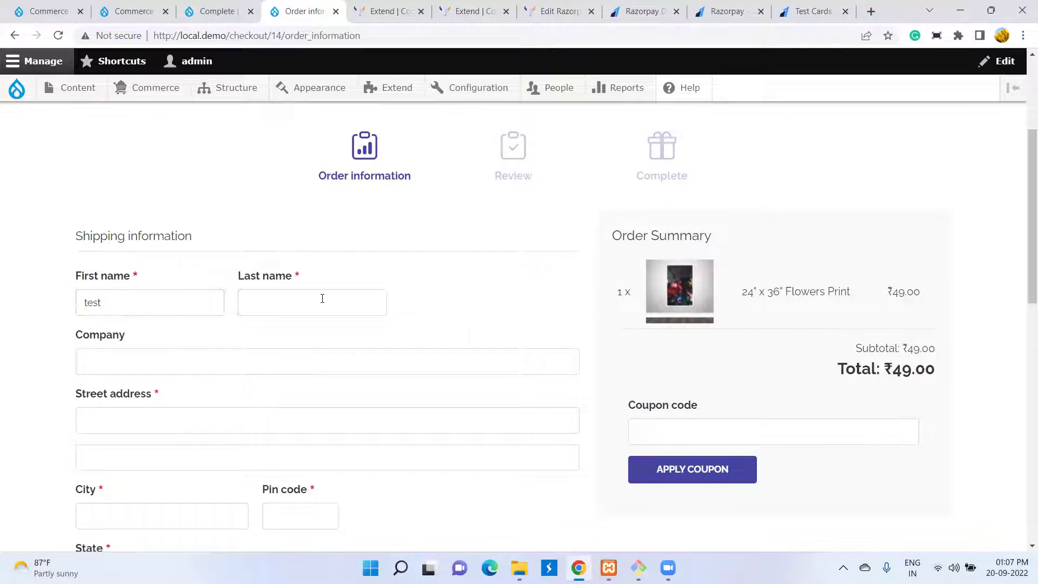
text(test)
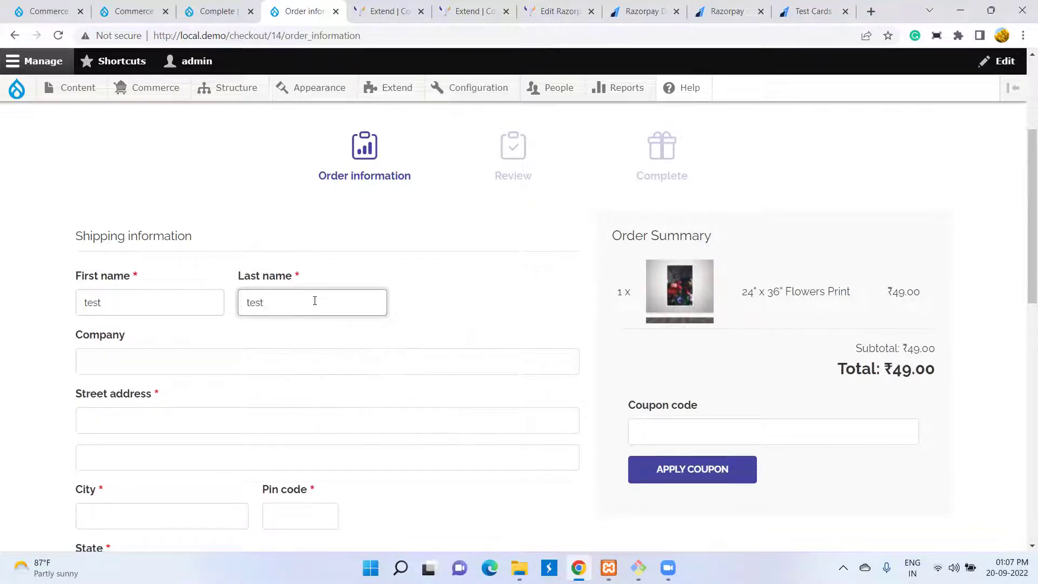
- Fill in street address 'test', city 'bhopal' and pin code 461331
scroll(148, 362, down, 1)
click(148, 362)
text(test)
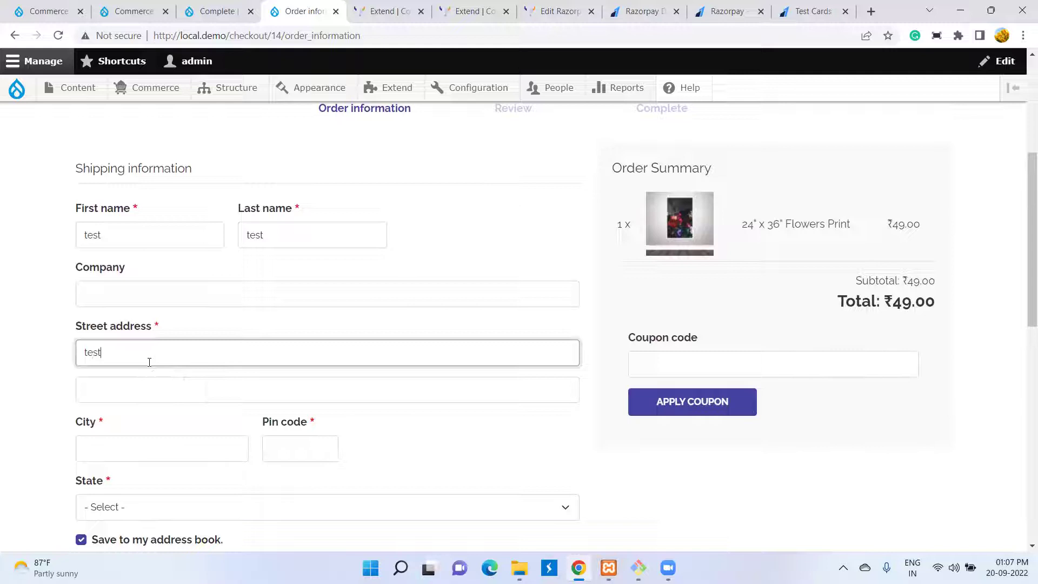
click(157, 439)
text(b)
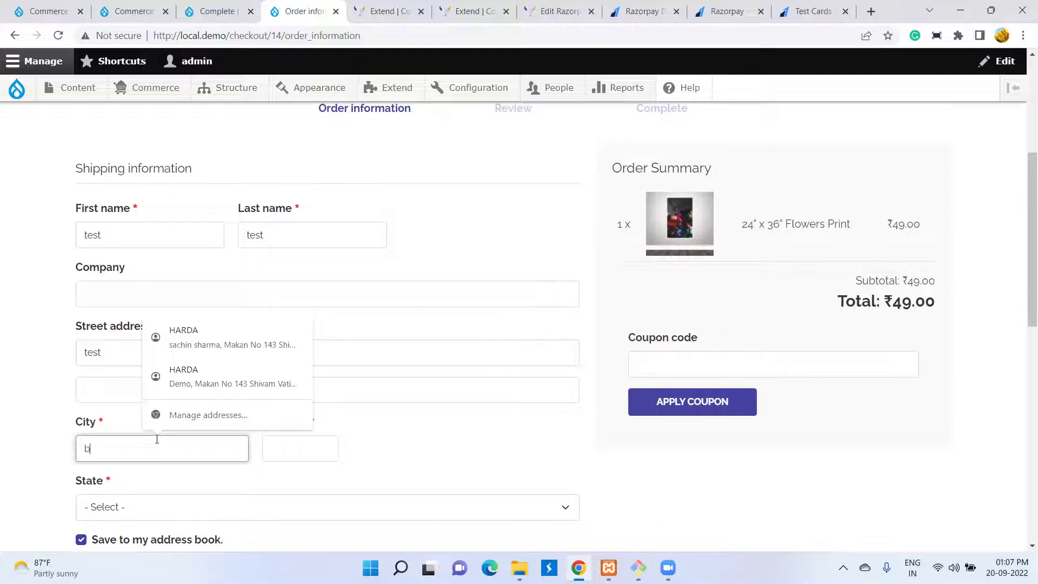
text(hopal)
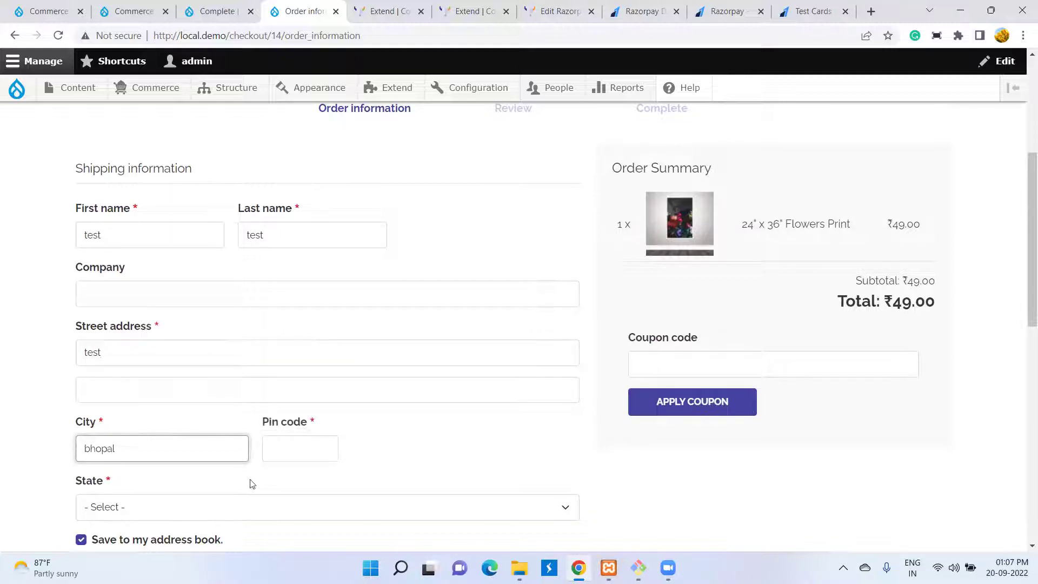
click(272, 452)
text(461)
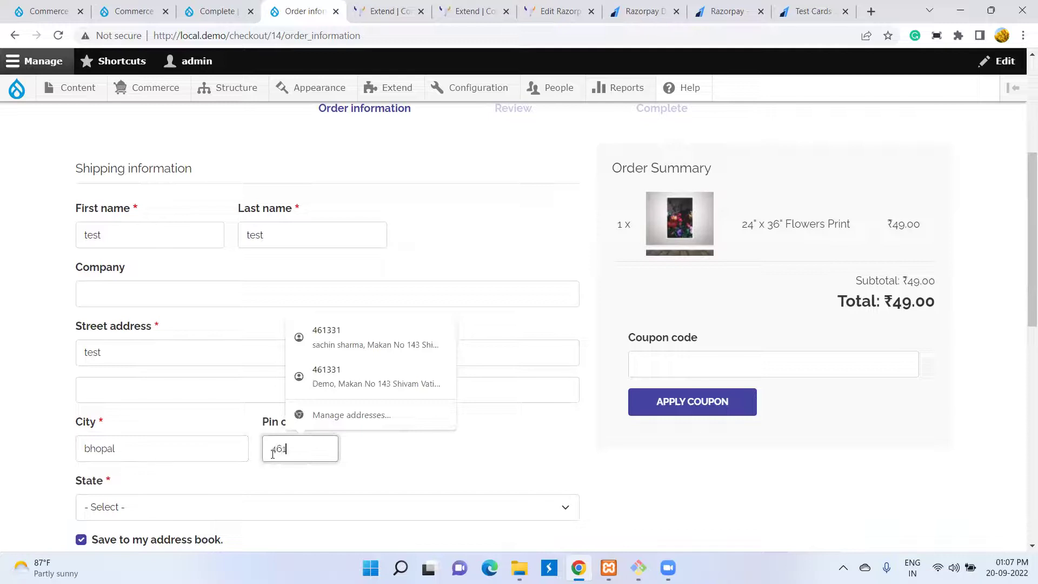
text(331)
click(477, 436)
- Select Razorpay Redirect as the payment method and continue to the review
scroll(146, 395, down, 5)
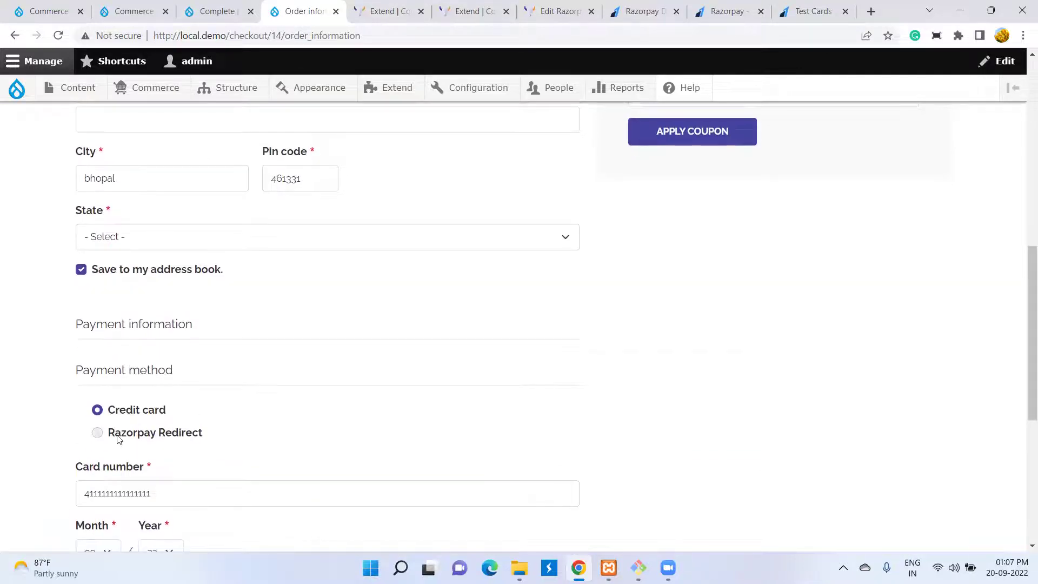
click(111, 434)
scroll(163, 422, down, 3)
scroll(188, 321, down, 1)
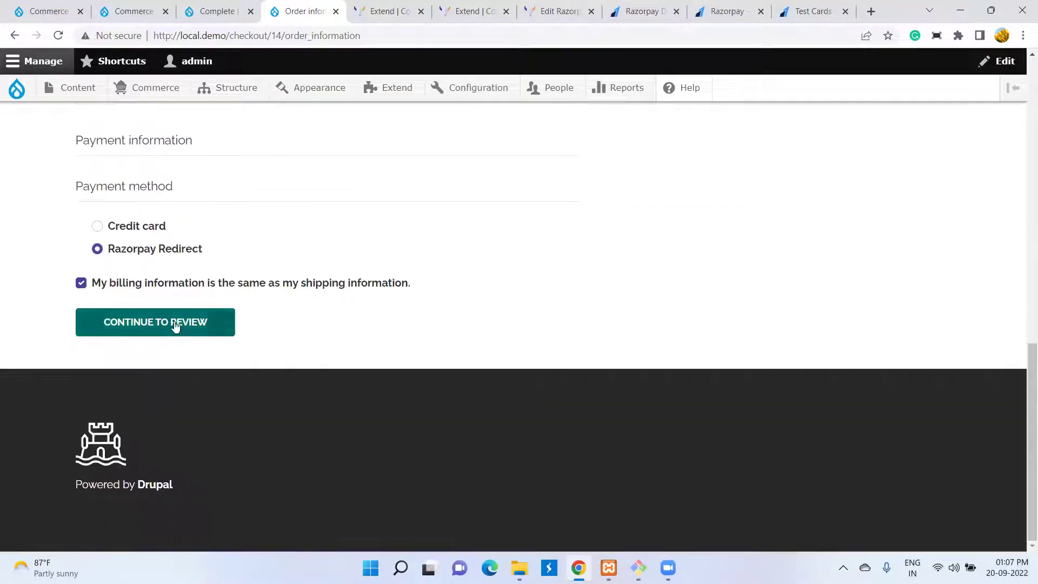
click(173, 322)
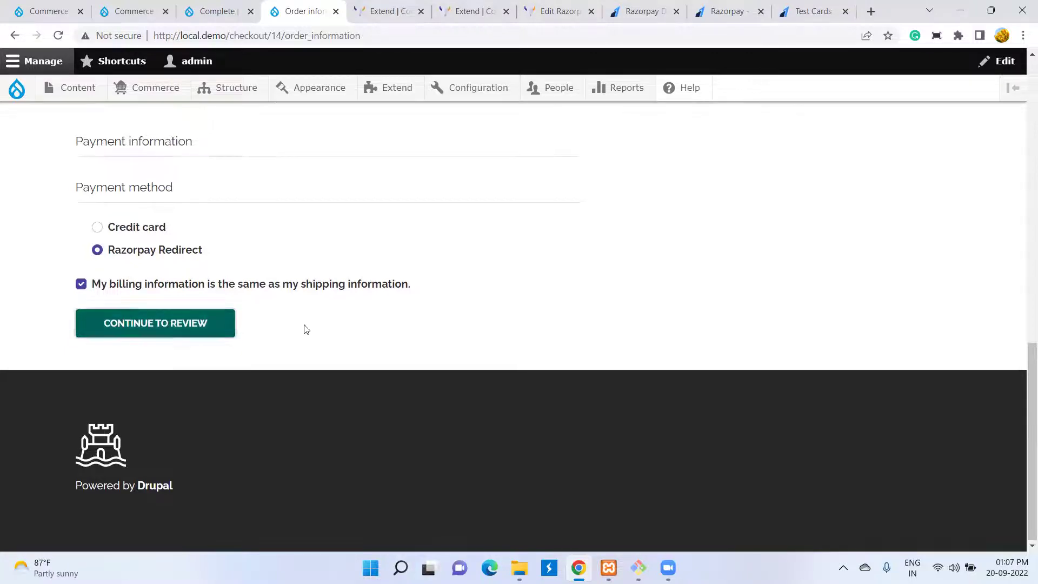
- Set the state to Madhya Pradesh, decline the browser's save-address offer, and continue to review
click(195, 328)
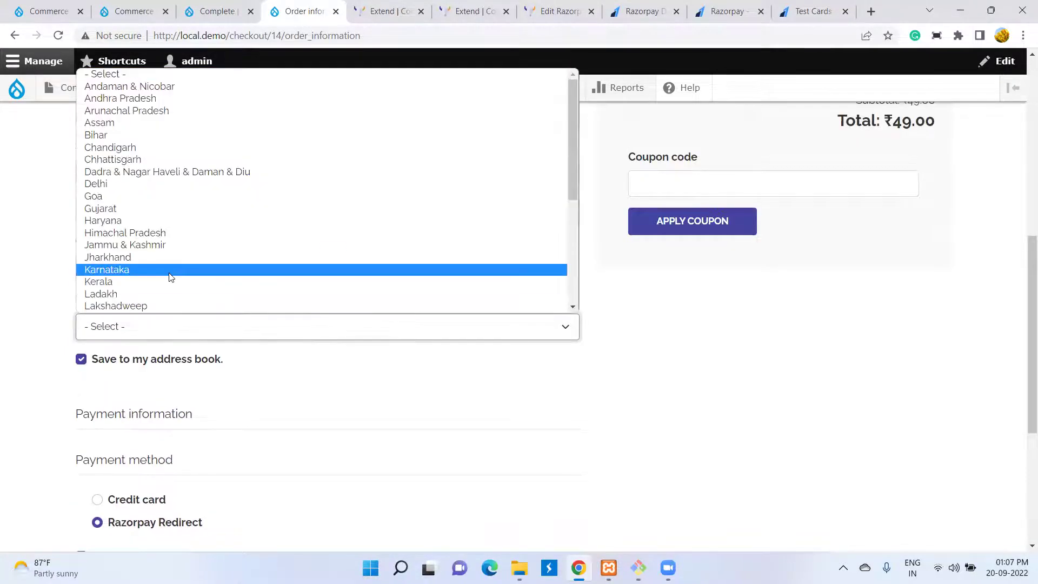
key(m)
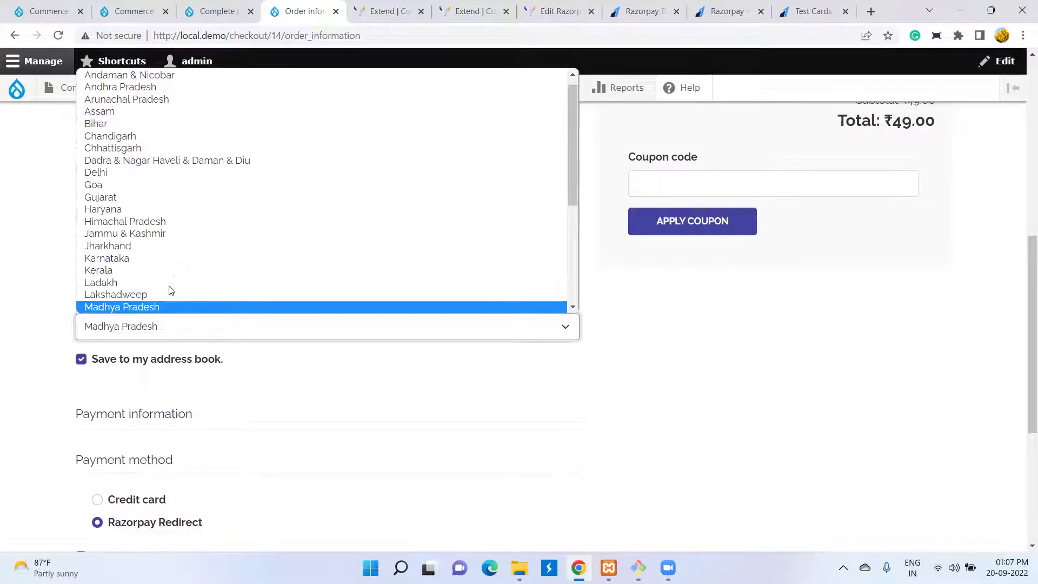
click(156, 306)
scroll(157, 313, down, 5)
click(157, 321)
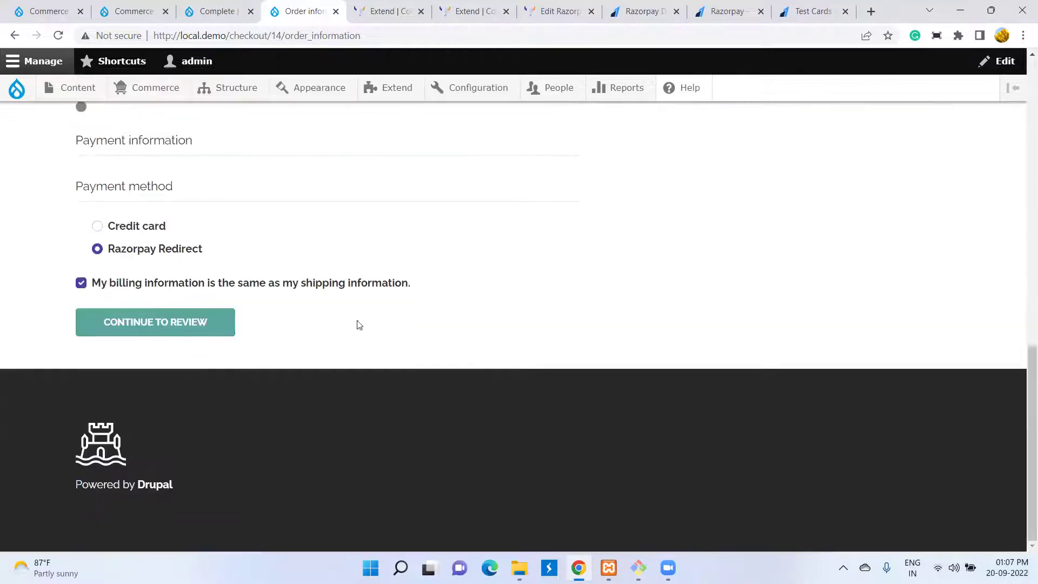
click(858, 241)
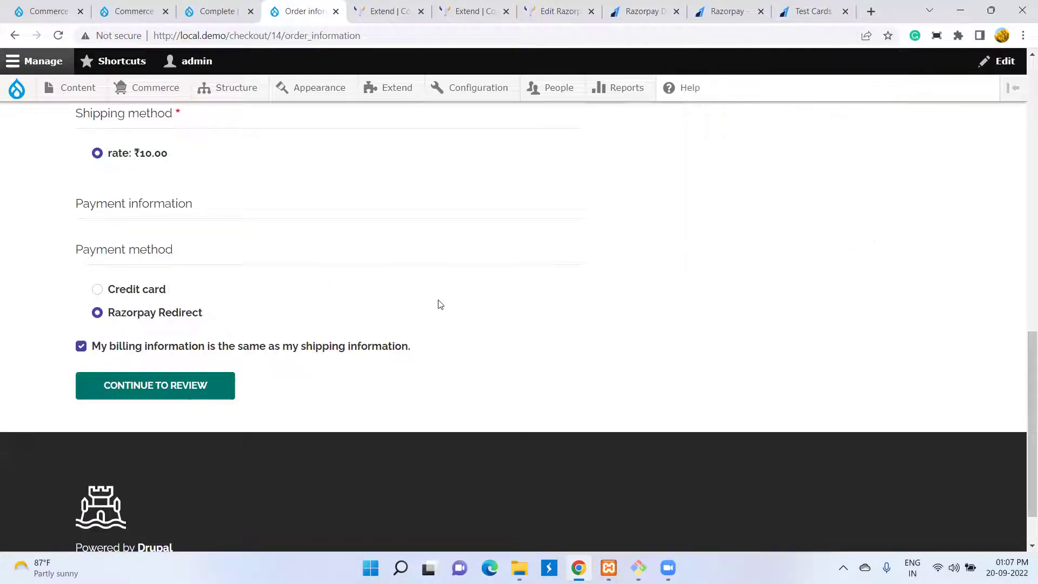
scroll(438, 303, up, 4)
scroll(438, 303, up, 7)
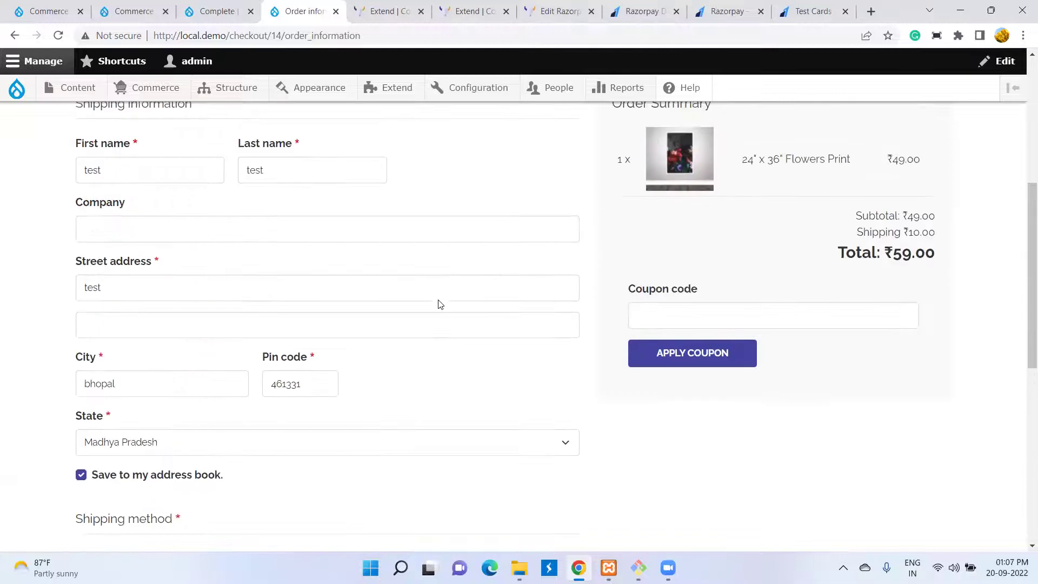
scroll(438, 303, down, 11)
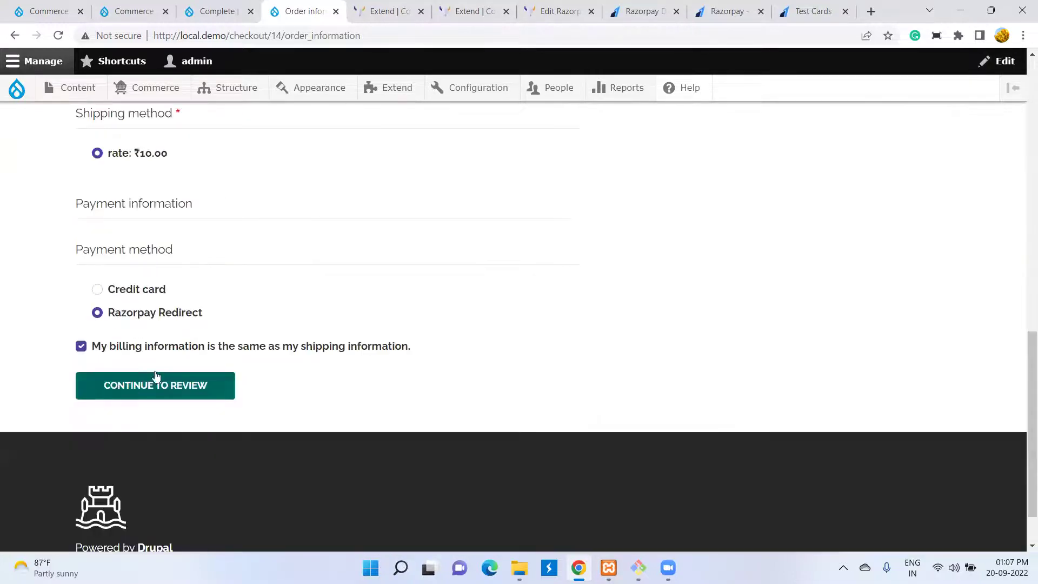
click(155, 385)
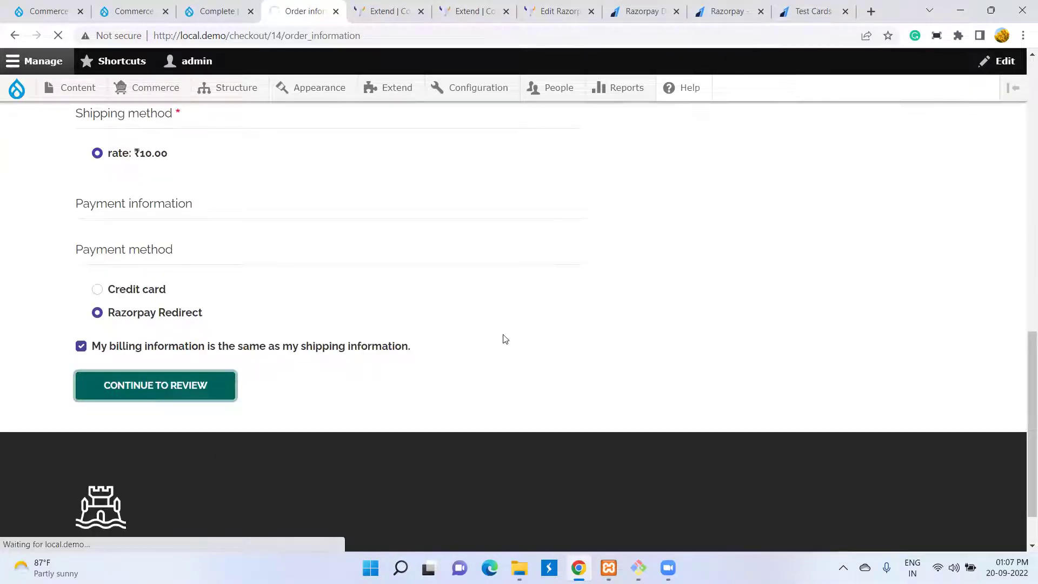
- Confirm the reviewed order with Pay and Complete Purchase
scroll(357, 326, down, 9)
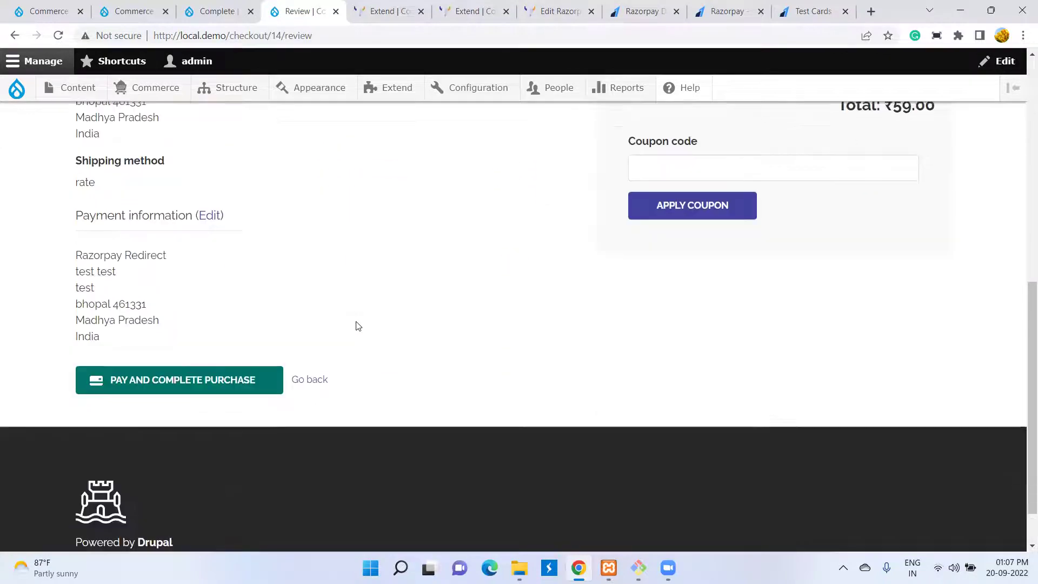
scroll(357, 325, down, 1)
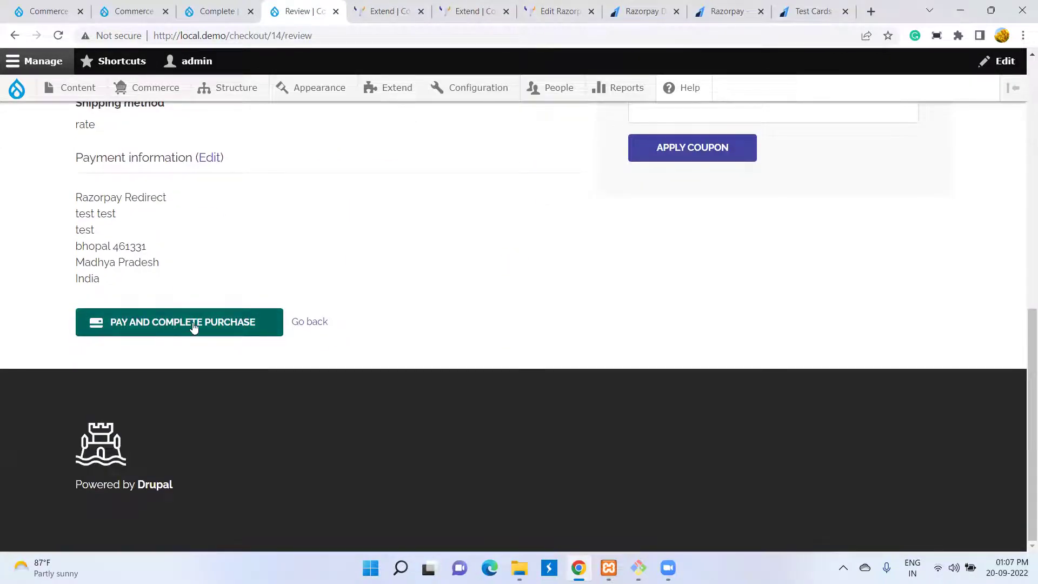
click(195, 327)
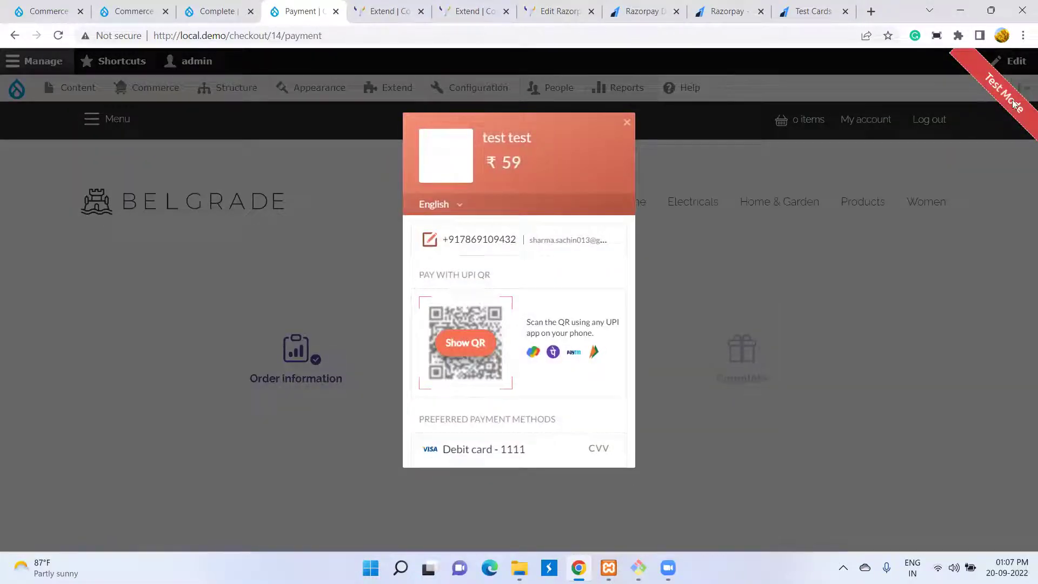
- Glance at the test cards, Razorpay site and API keys tabs, then return to the payment page
click(837, 12)
click(709, 12)
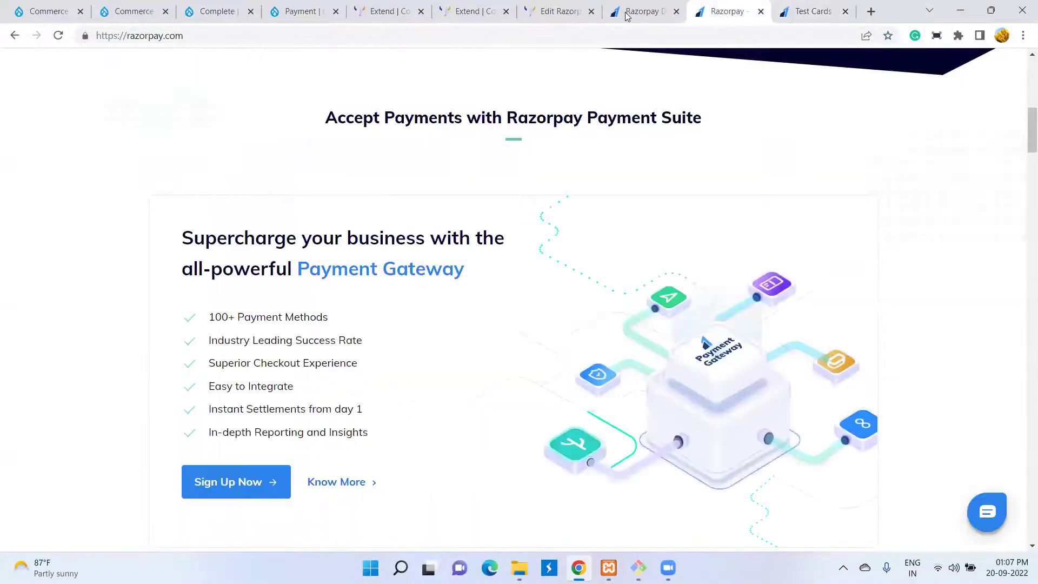
click(628, 15)
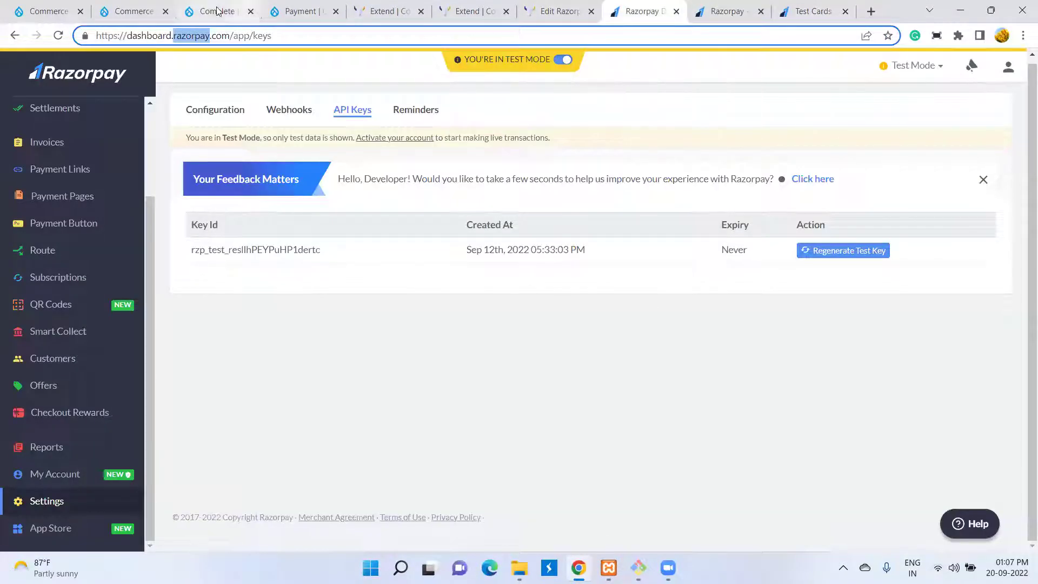
click(217, 11)
click(304, 10)
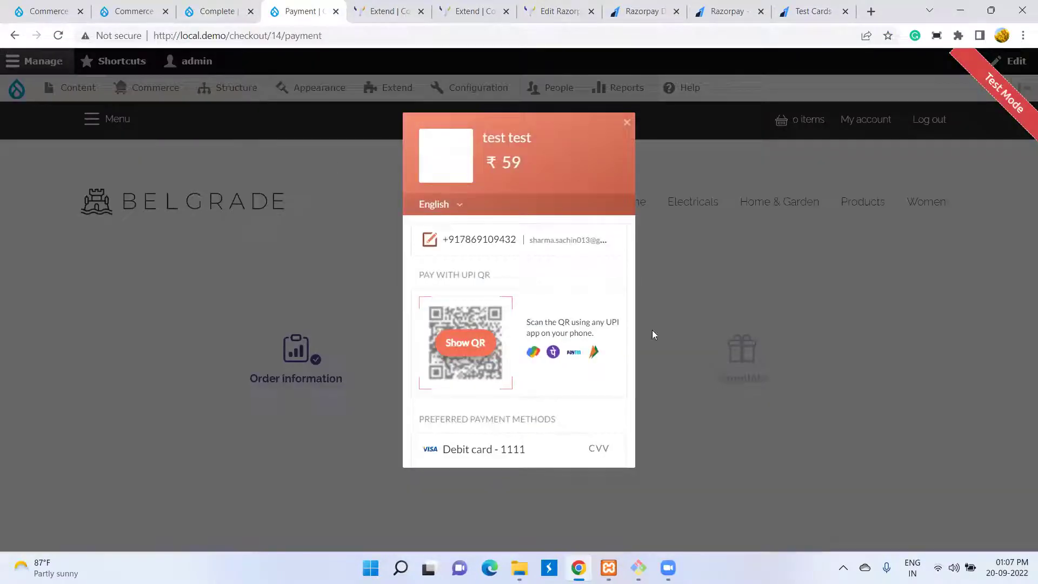
scroll(600, 336, down, 5)
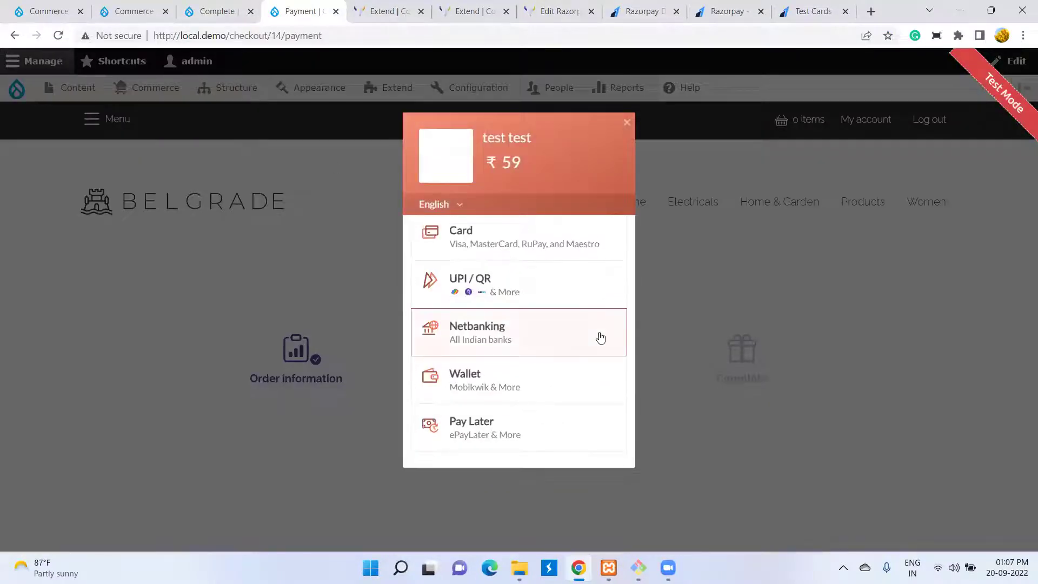
click(537, 247)
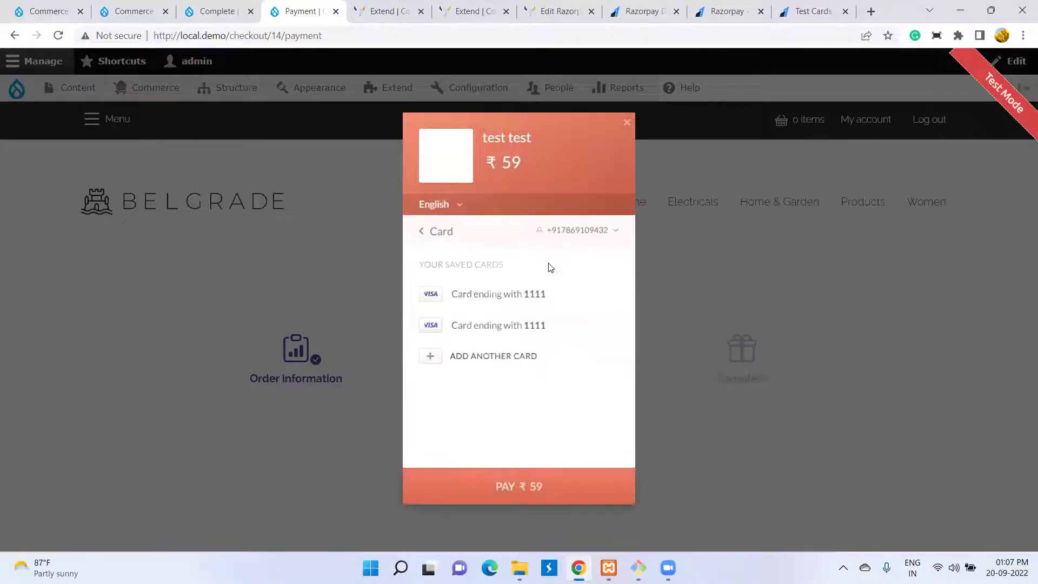
click(496, 323)
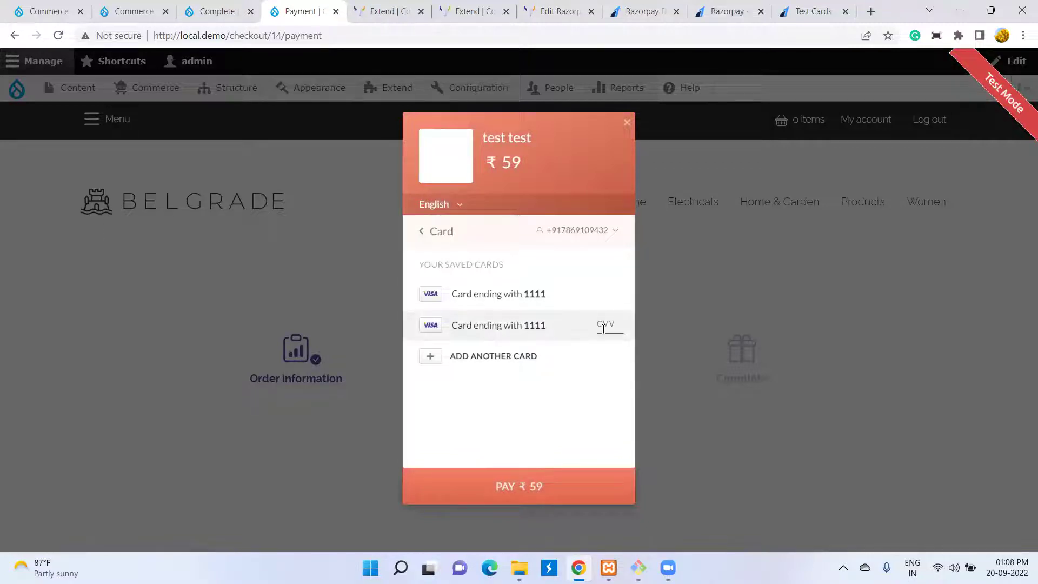
text(123)
click(570, 493)
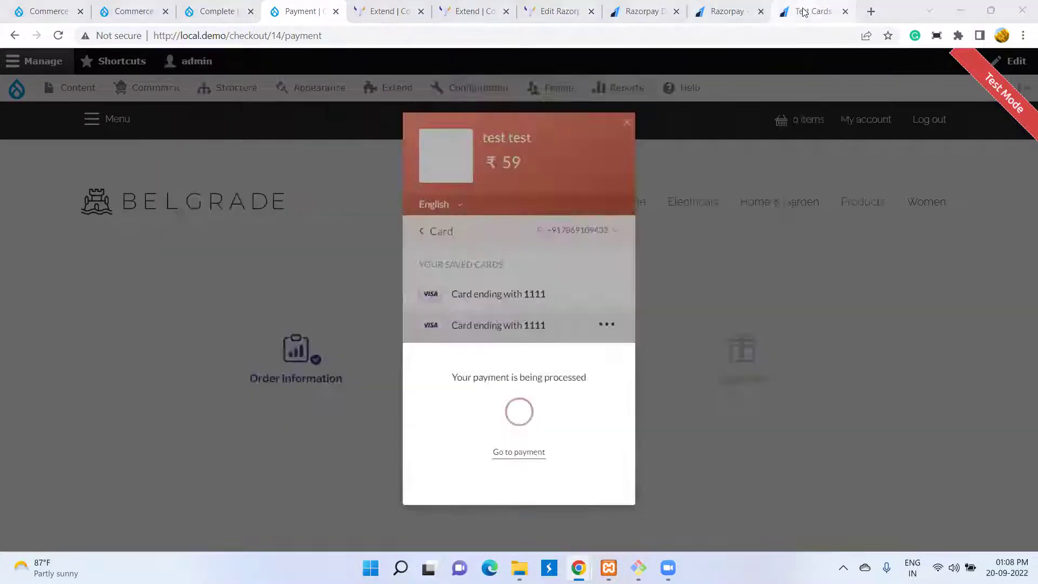
- Check the test card details tab, then return to the payment in progress
click(804, 12)
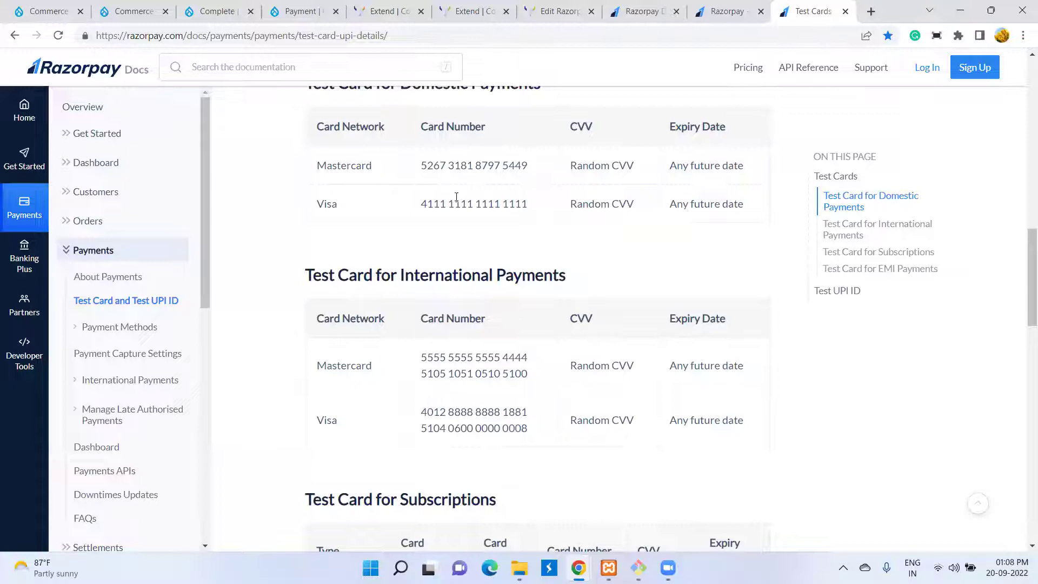
click(216, 10)
click(299, 11)
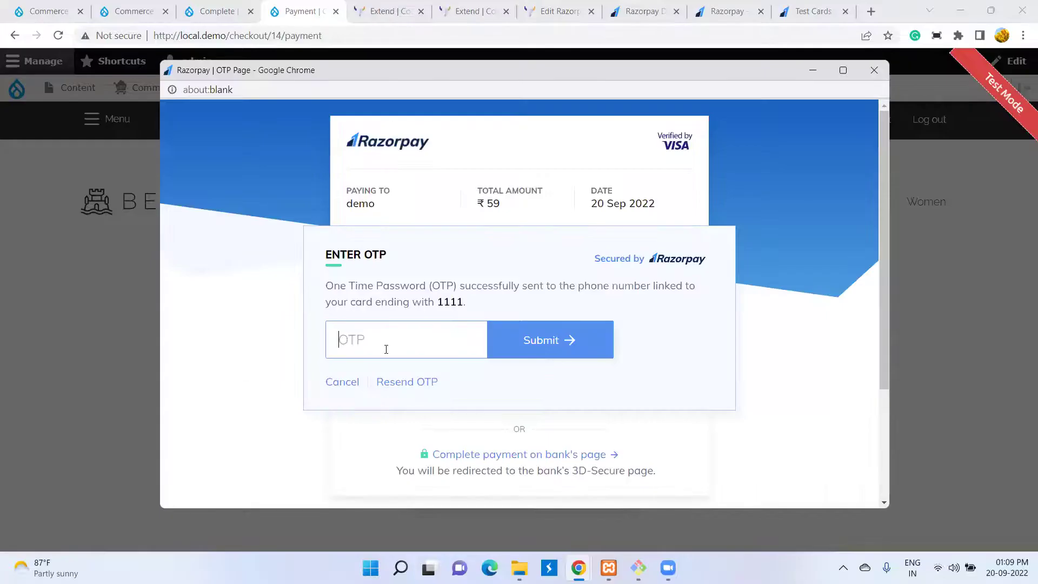
click(842, 70)
click(403, 276)
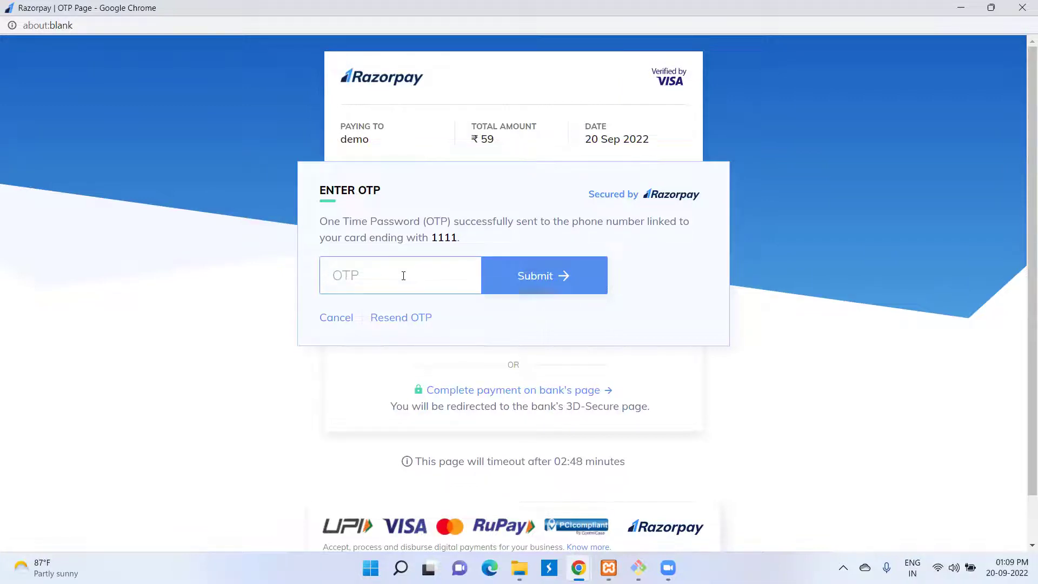
text(123456)
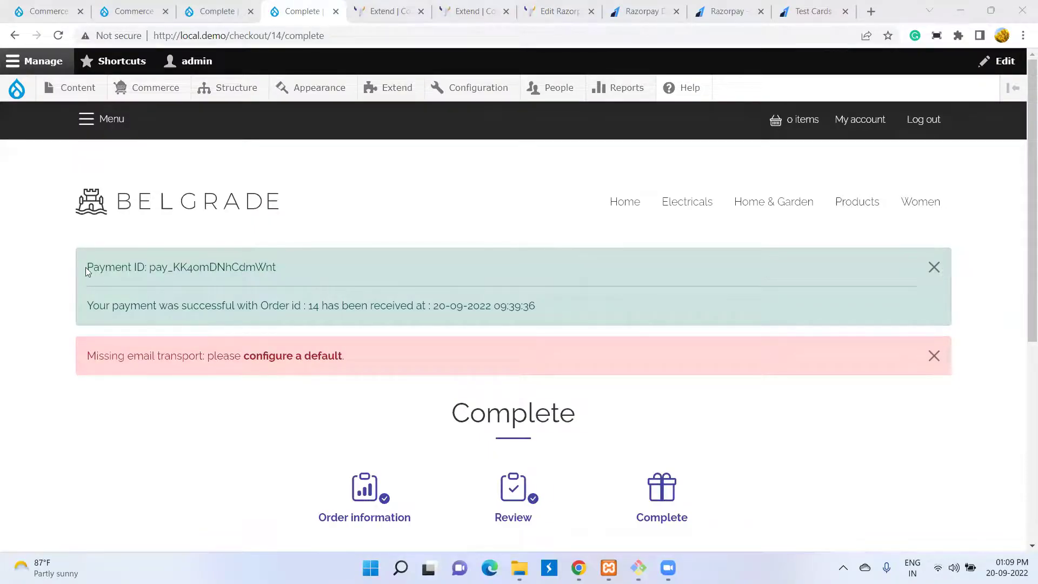
drag(89, 268, 304, 269)
drag(85, 307, 563, 299)
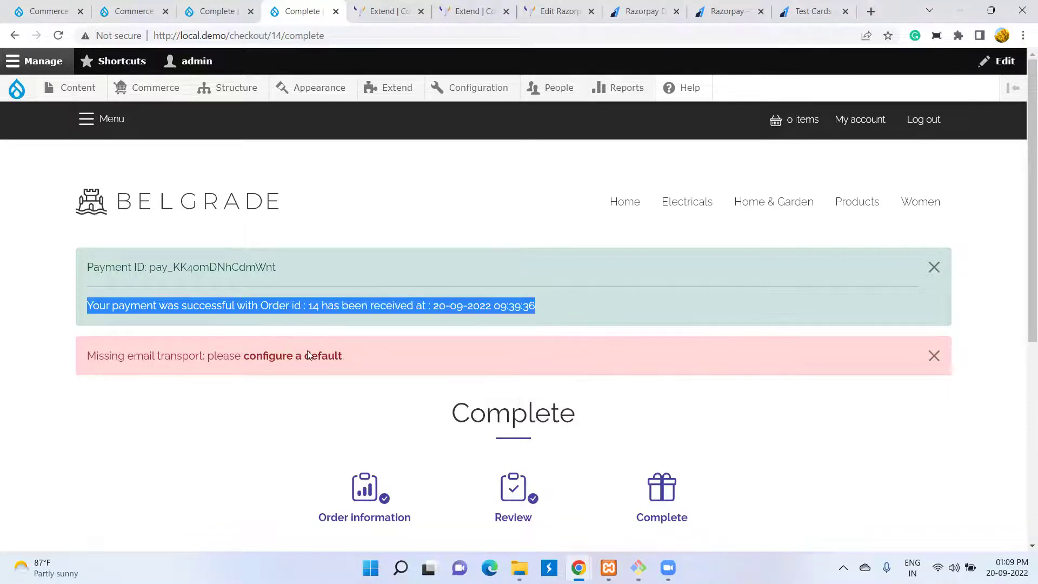
drag(85, 356, 435, 357)
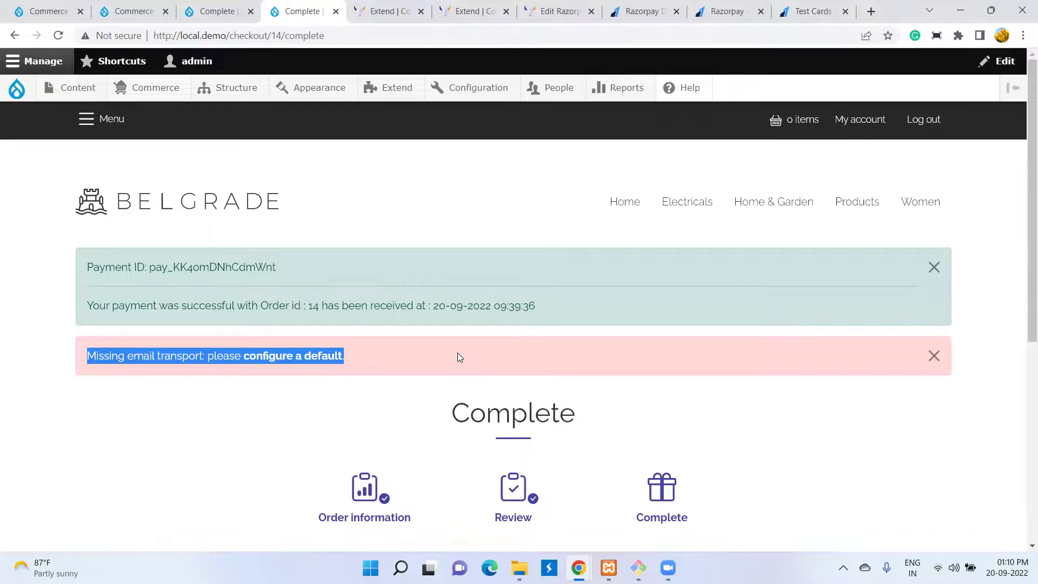
click(44, 15)
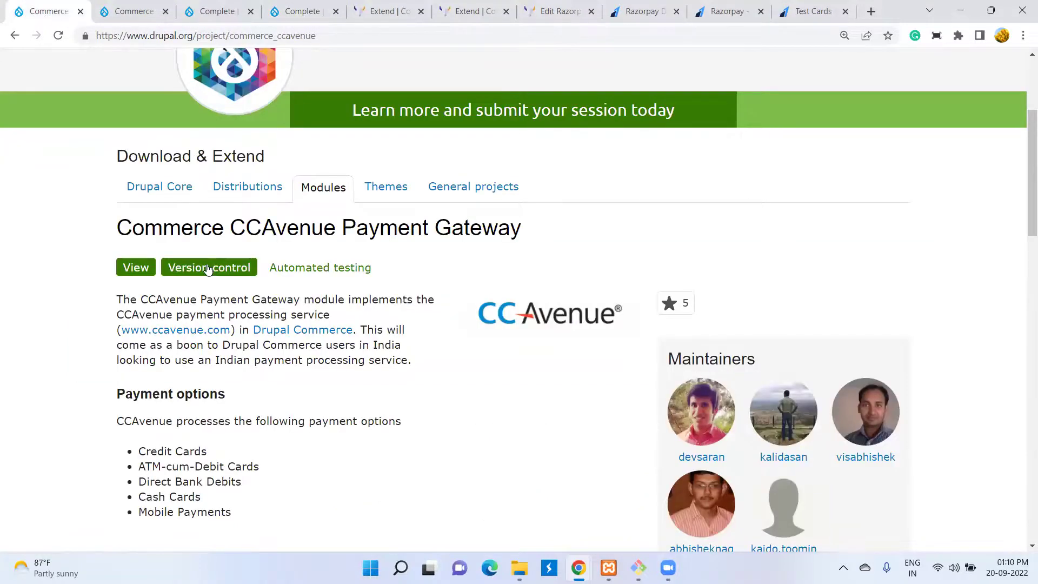
- Scroll through the Commerce CCAvenue Payment Gateway project page
scroll(210, 276, down, 10)
scroll(210, 279, down, 6)
scroll(210, 276, up, 9)
scroll(210, 275, up, 10)
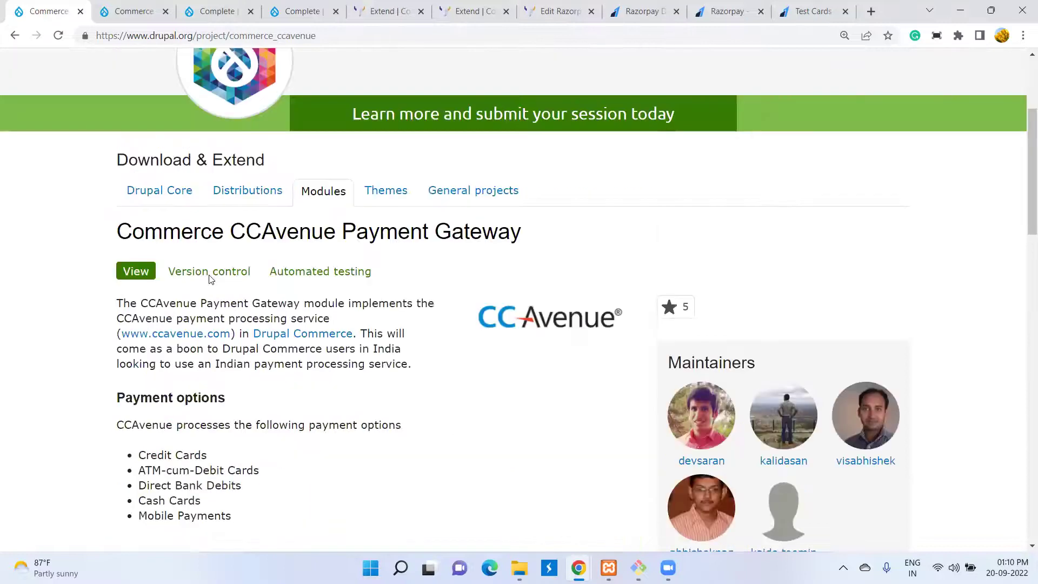
scroll(210, 278, up, 4)
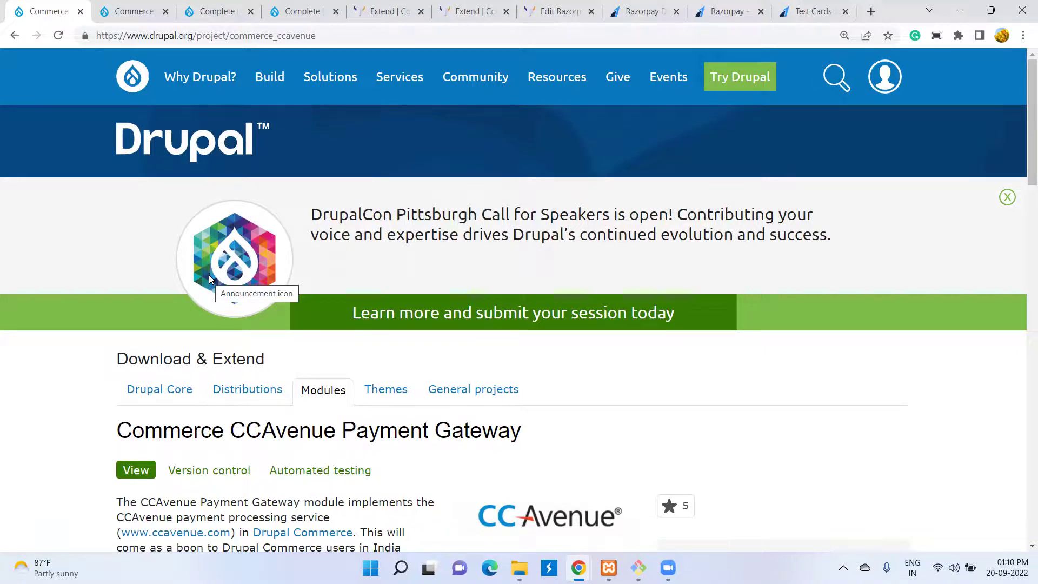
- Switch back to the Razorpay homepage after briefly viewing the test cards page
click(722, 10)
click(816, 10)
click(730, 5)
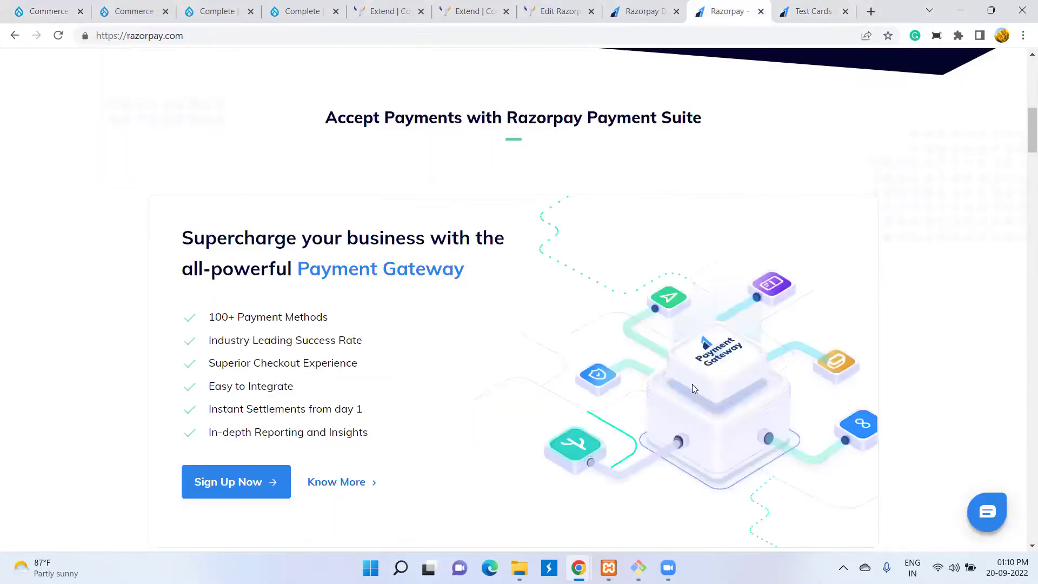